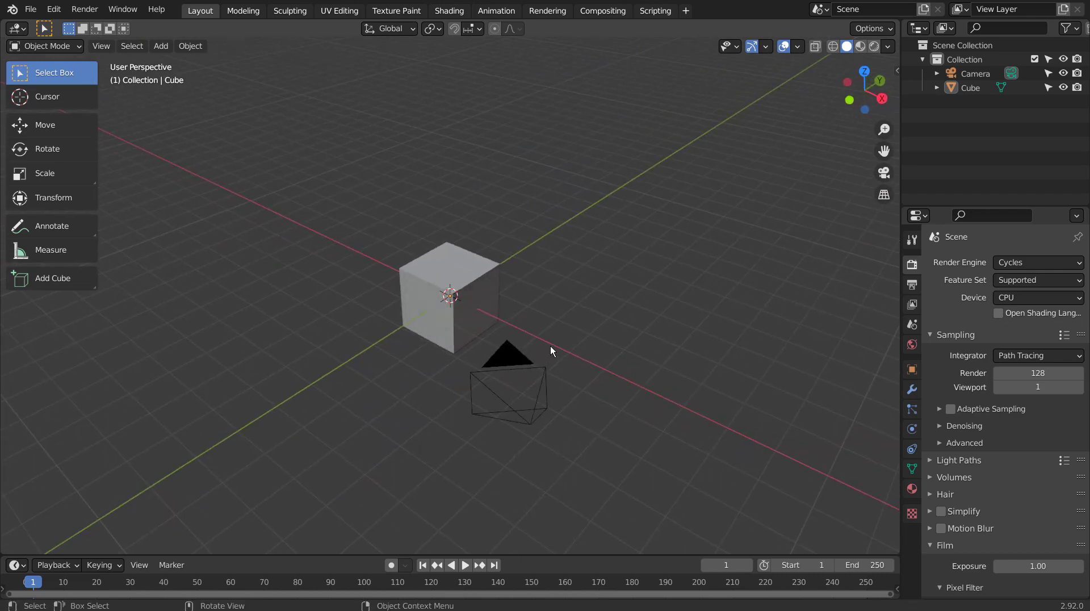
Step: Draw a looping freehand stroke with the Annotate tool from the top of the cube and undo it
{"action": "left_click", "coordinate": [70, 225]}
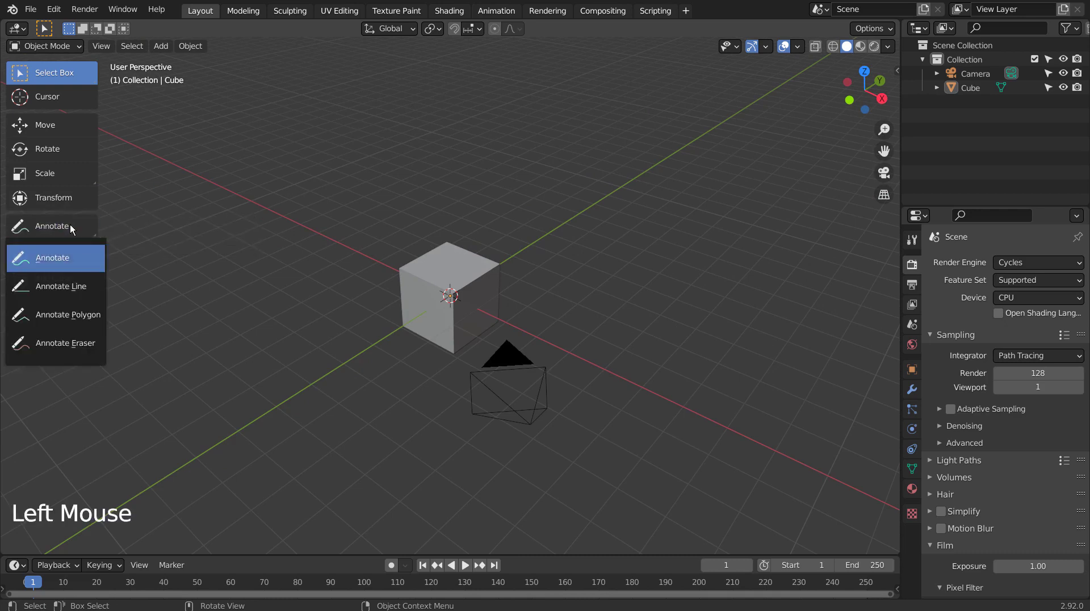
{"action": "left_click", "coordinate": [69, 225]}
{"action": "mouse_move", "coordinate": [70, 226]}
{"action": "left_mouse_down"}
{"action": "mouse_move", "coordinate": [75, 346]}
{"action": "mouse_move", "coordinate": [75, 264]}
{"action": "left_mouse_up"}
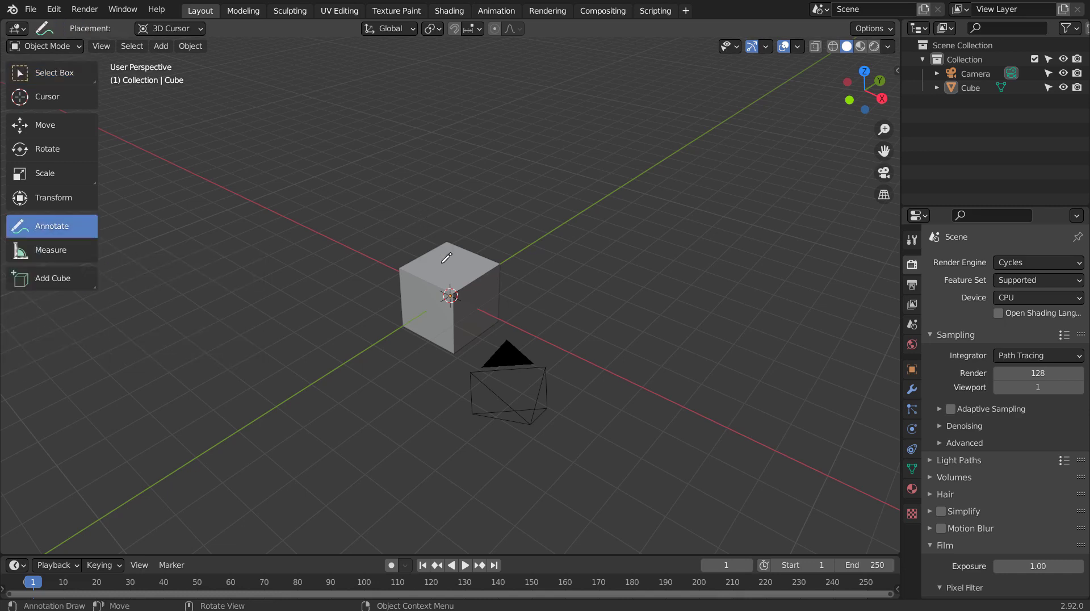
{"action": "mouse_move", "coordinate": [442, 261]}
{"action": "left_mouse_down"}
{"action": "mouse_move", "coordinate": [562, 206]}
{"action": "mouse_move", "coordinate": [732, 216]}
{"action": "left_mouse_up"}
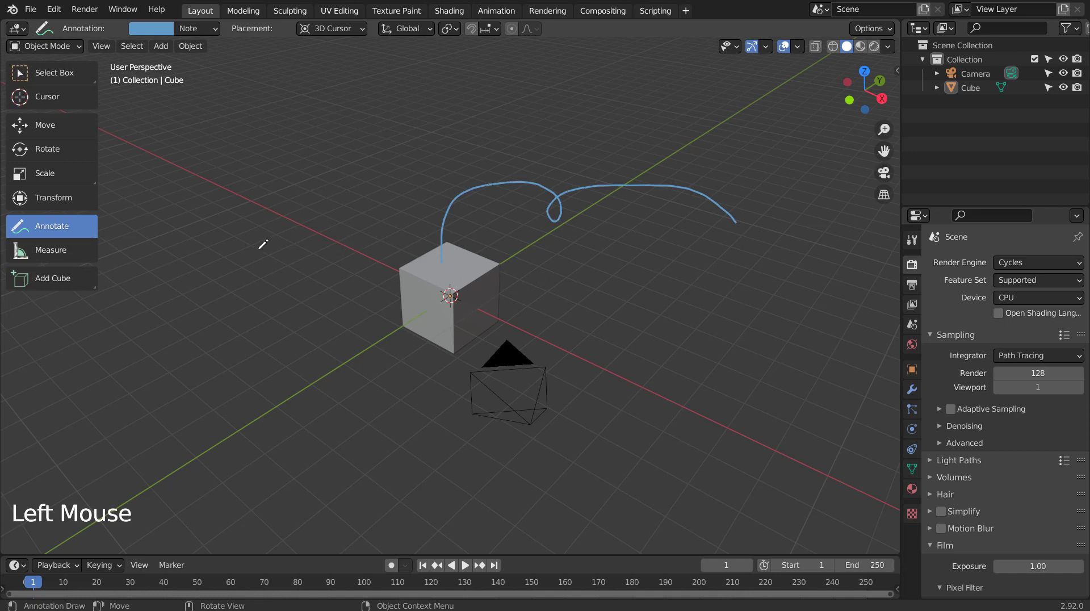
{"action": "key", "text": "ctrl+z"}
Step: Draw connected straight lines forming a four-sided outline around the cube with Annotate Line and undo them all
{"action": "left_click_drag", "start_coordinate": [49, 226], "coordinate": [63, 281]}
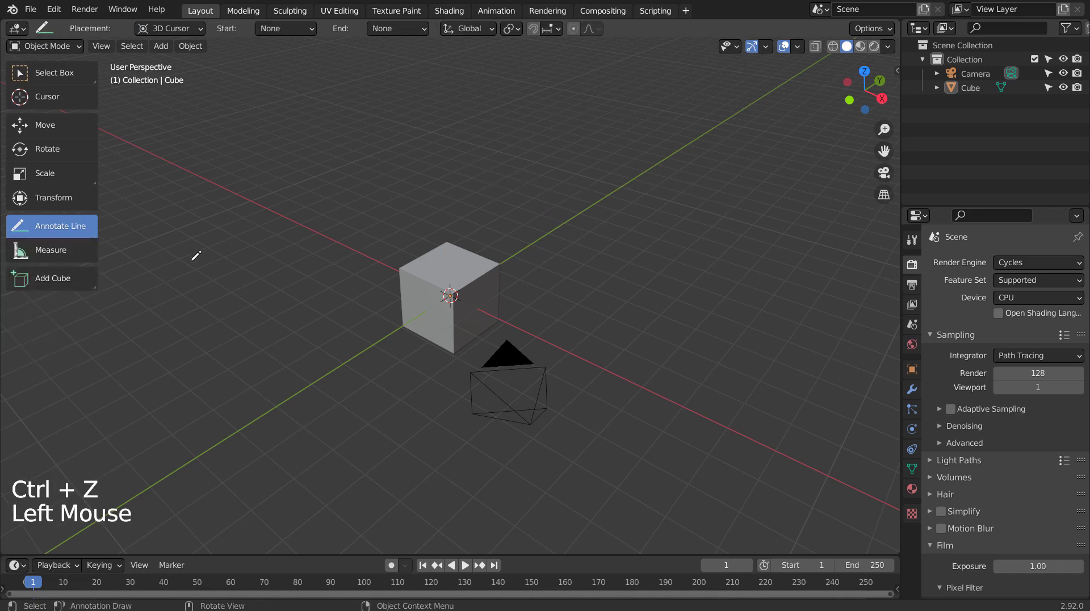
{"action": "left_click", "coordinate": [210, 255]}
{"action": "mouse_move", "coordinate": [182, 261]}
{"action": "left_mouse_down"}
{"action": "mouse_move", "coordinate": [508, 167]}
{"action": "mouse_move", "coordinate": [573, 320]}
{"action": "mouse_move", "coordinate": [311, 338]}
{"action": "left_mouse_up"}
{"action": "left_click_drag", "start_coordinate": [183, 260], "coordinate": [311, 337]}
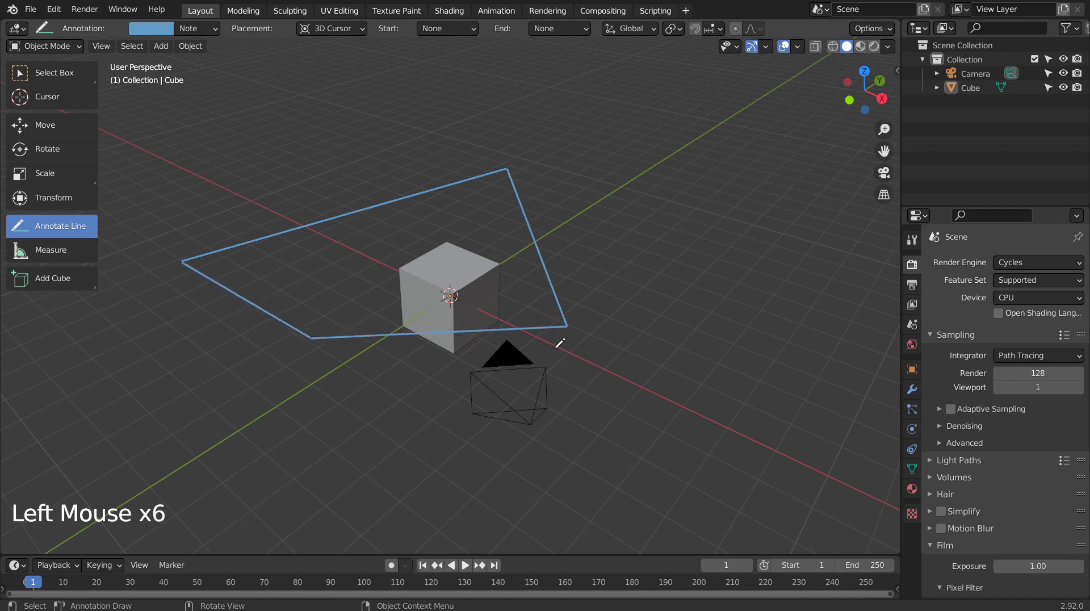
{"action": "key", "text": "ctrl+z"}
{"action": "key", "text": "ctrl+z"}
{"action": "key", "text": "ctrl+z"}
{"action": "key", "text": "ctrl+z"}
{"action": "key", "text": "ctrl+z"}
{"action": "key", "text": "ctrl+z"}
Step: Draw an angular multi-point shape across and beside the cube with Annotate Polygon
{"action": "left_click_drag", "start_coordinate": [57, 230], "coordinate": [65, 316]}
{"action": "left_click", "coordinate": [433, 260]}
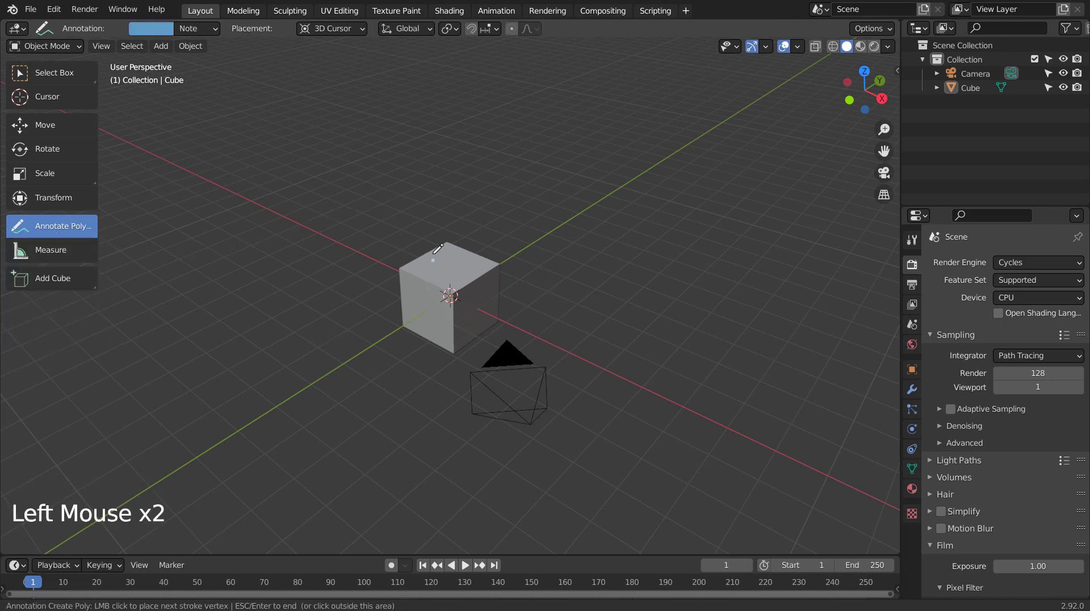
{"action": "left_click", "coordinate": [492, 287]}
{"action": "left_click", "coordinate": [360, 333]}
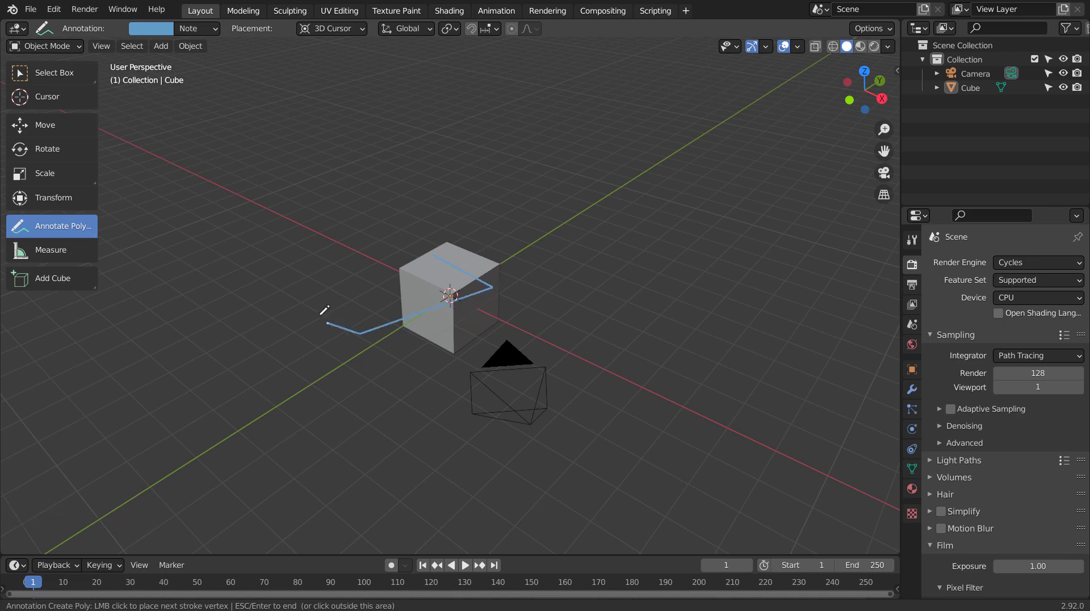
{"action": "left_click", "coordinate": [311, 309]}
{"action": "left_click", "coordinate": [438, 256]}
{"action": "left_click", "coordinate": [302, 207]}
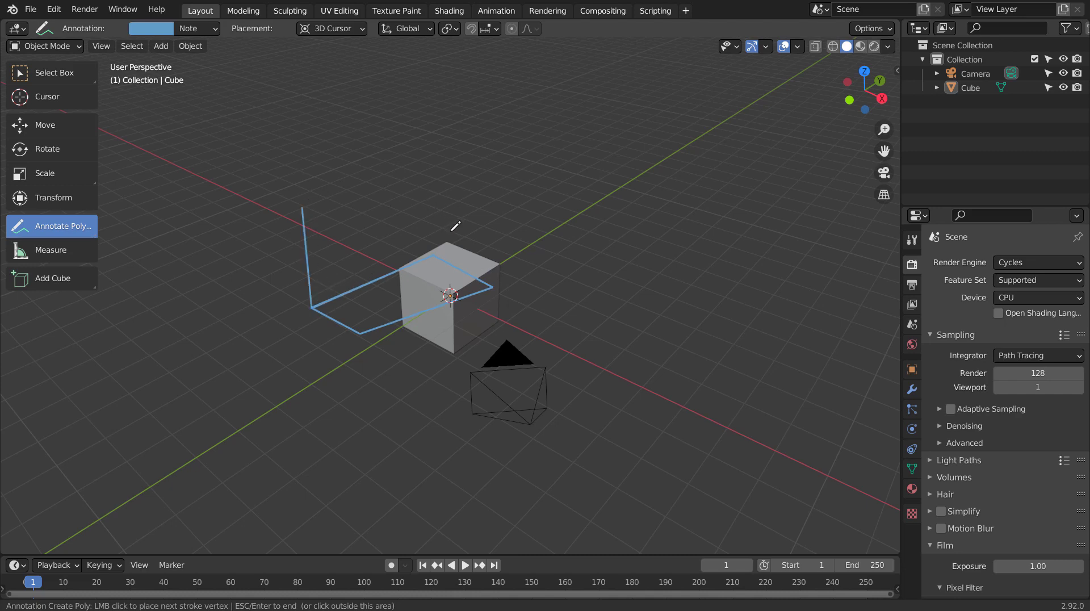
{"action": "left_click", "coordinate": [416, 175]}
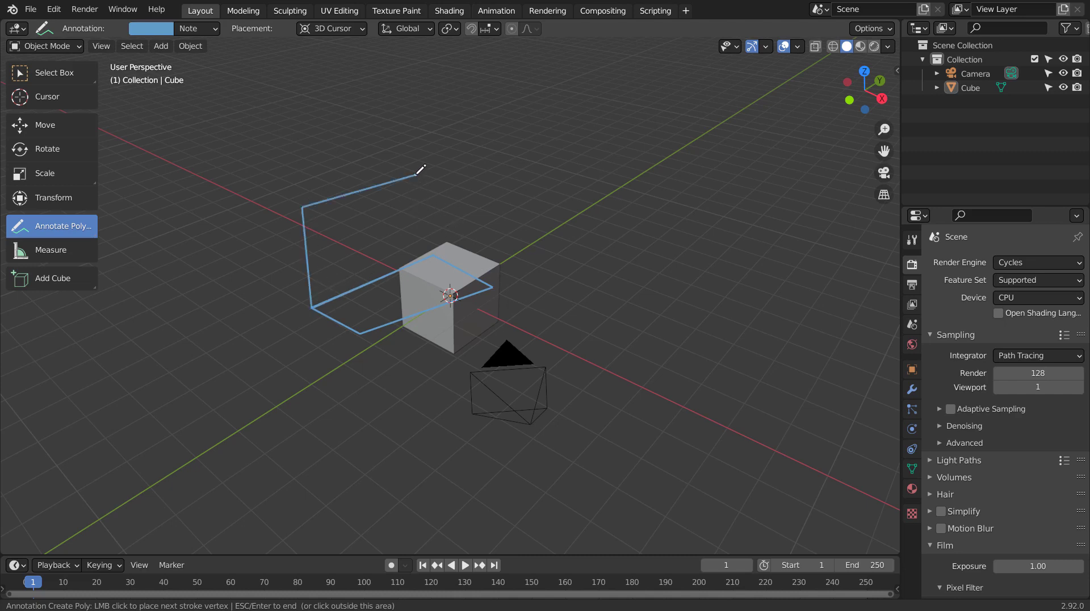
{"action": "left_click", "coordinate": [432, 253]}
Step: Draw a single straight annotation below the cube with Annotate Line, ending at the camera
{"action": "left_click", "coordinate": [61, 227]}
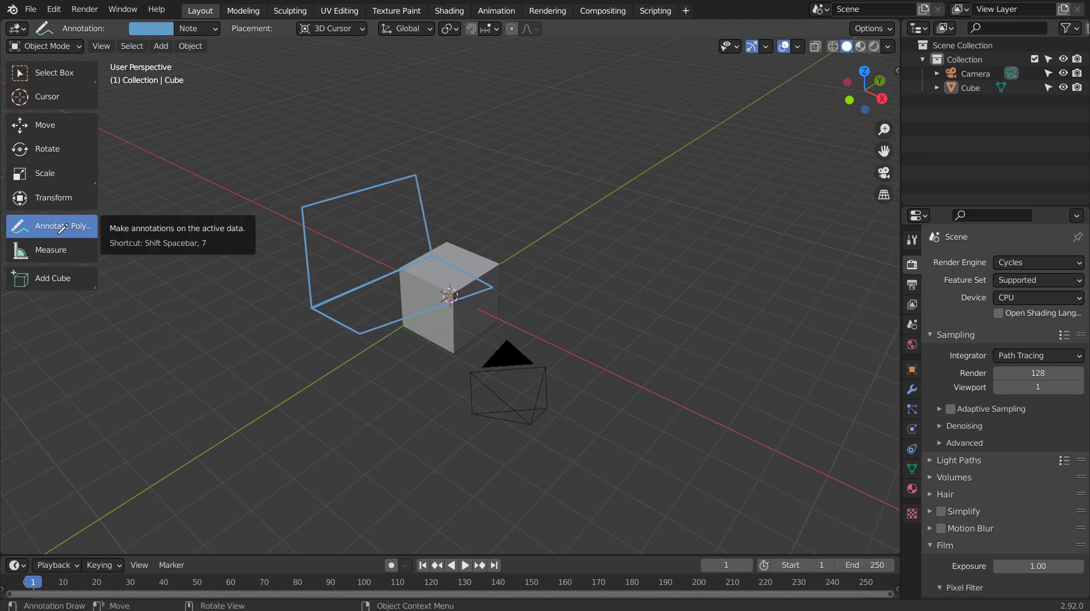
{"action": "left_click", "coordinate": [62, 224]}
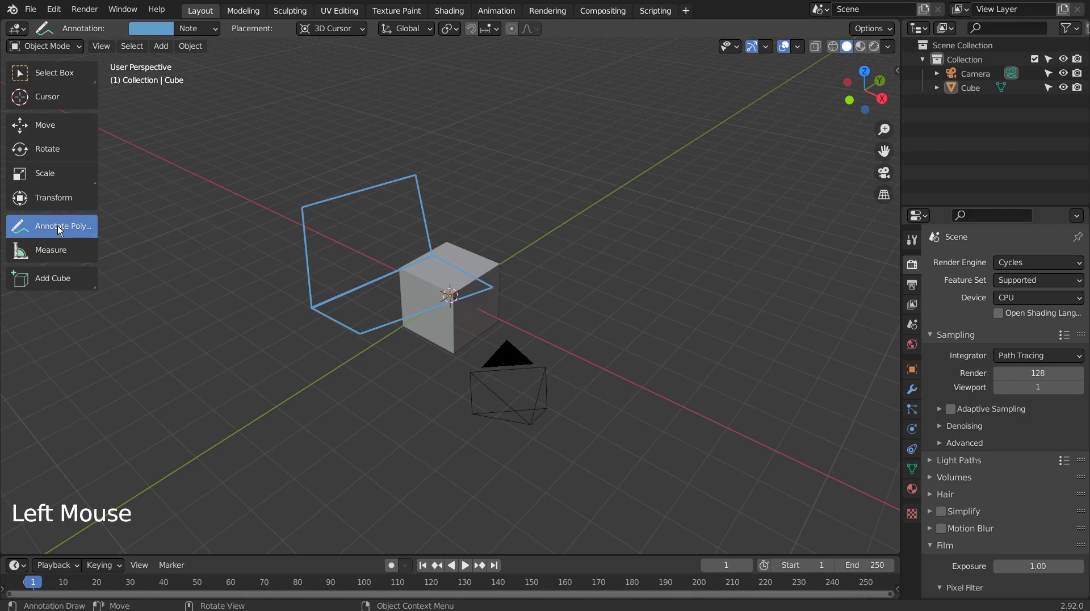
{"action": "left_click_drag", "start_coordinate": [57, 226], "coordinate": [62, 284]}
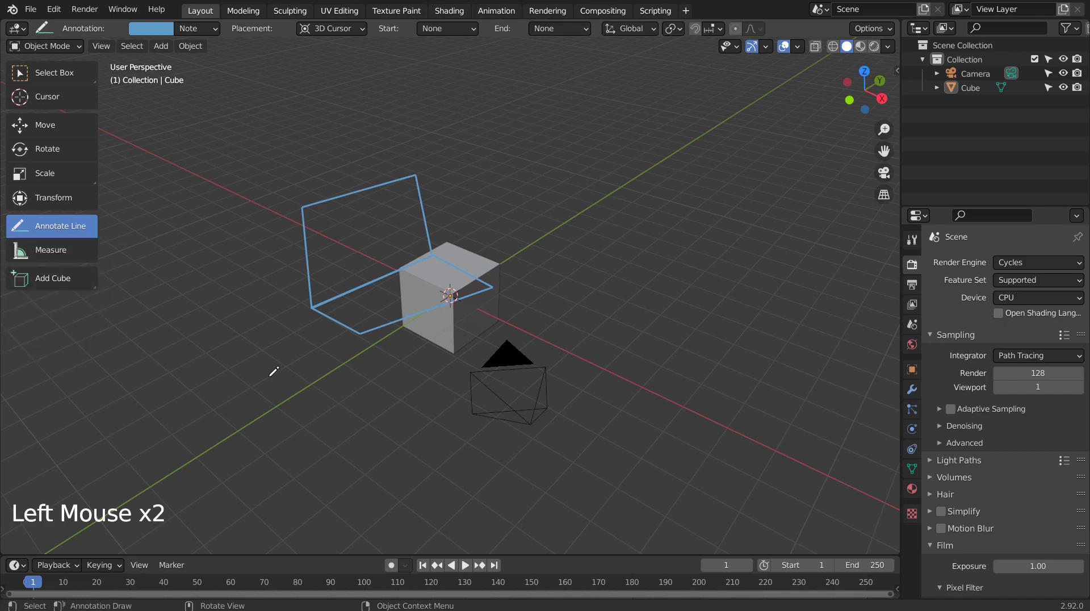
{"action": "left_click_drag", "start_coordinate": [261, 384], "coordinate": [543, 401]}
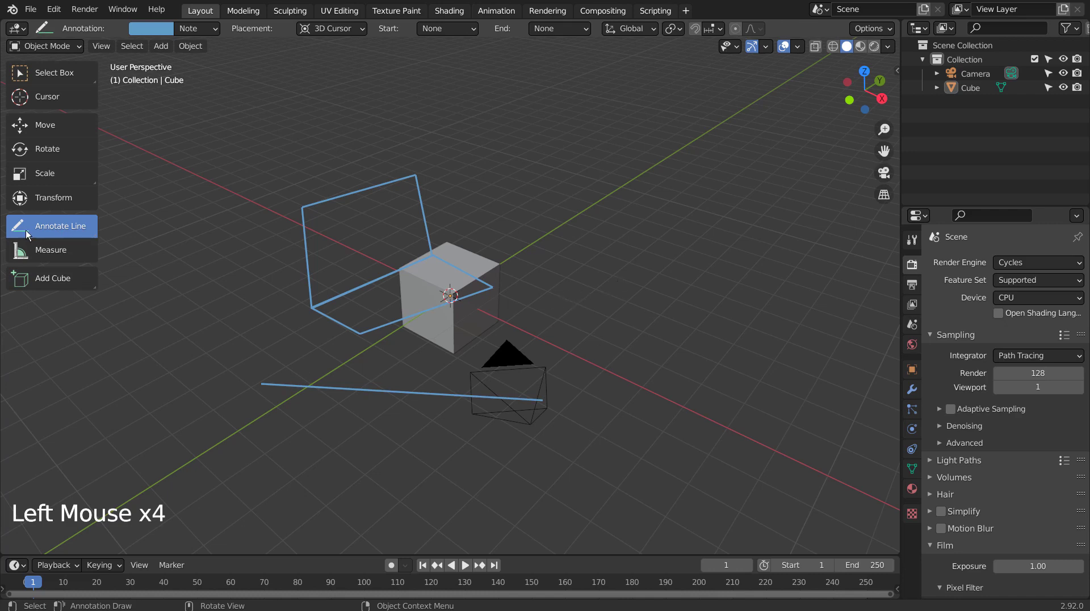
Step: Draw a two-point line with Annotate Polygon beneath the existing straight line
{"action": "left_click_drag", "start_coordinate": [23, 226], "coordinate": [50, 307]}
{"action": "left_click", "coordinate": [259, 430]}
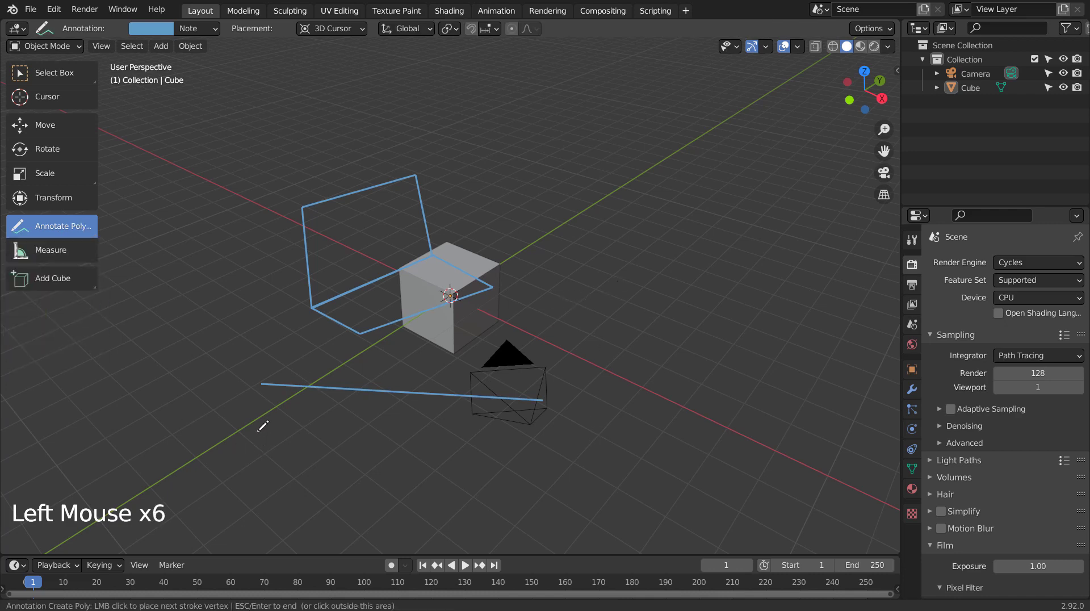
{"action": "left_click", "coordinate": [598, 447]}
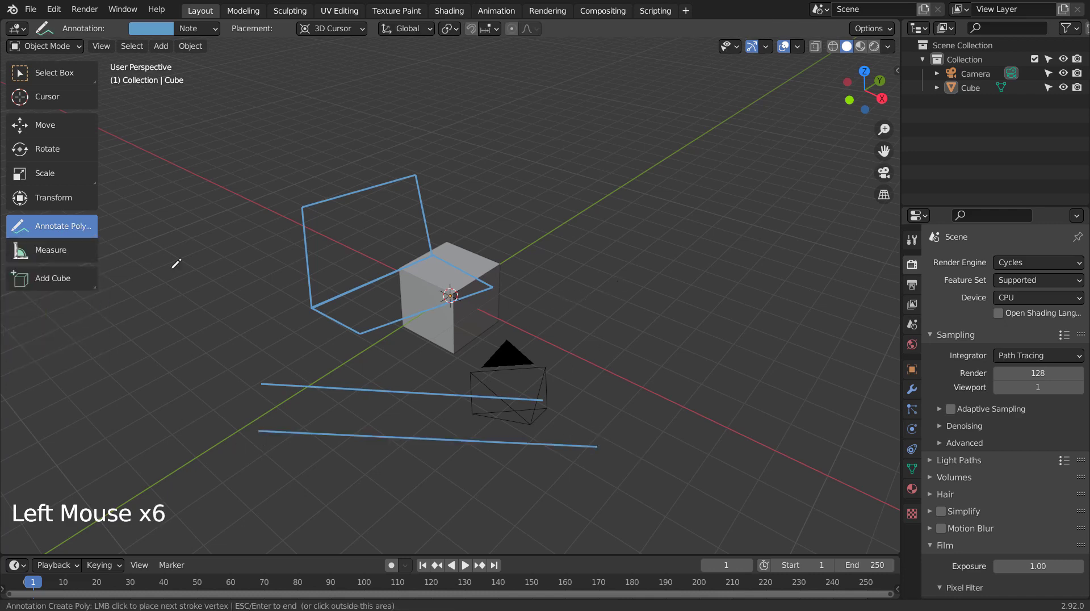
Step: Erase all the annotation strokes in the viewport with the Annotate Eraser
{"action": "left_click_drag", "start_coordinate": [57, 218], "coordinate": [60, 335]}
{"action": "left_click", "coordinate": [301, 370]}
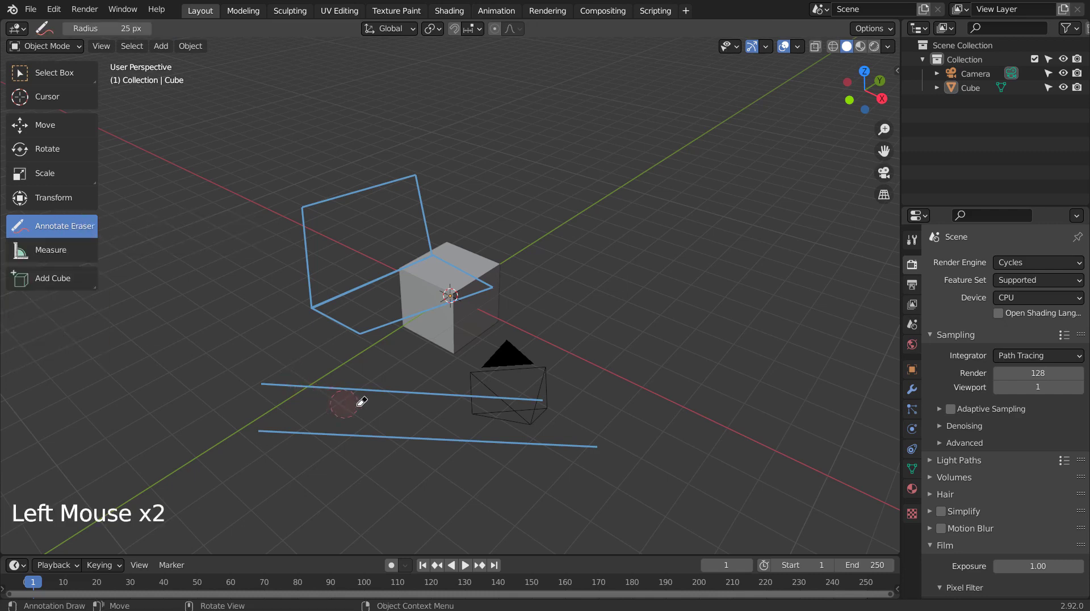
{"action": "left_click", "coordinate": [278, 376]}
{"action": "left_click", "coordinate": [564, 448]}
{"action": "left_click", "coordinate": [596, 443]}
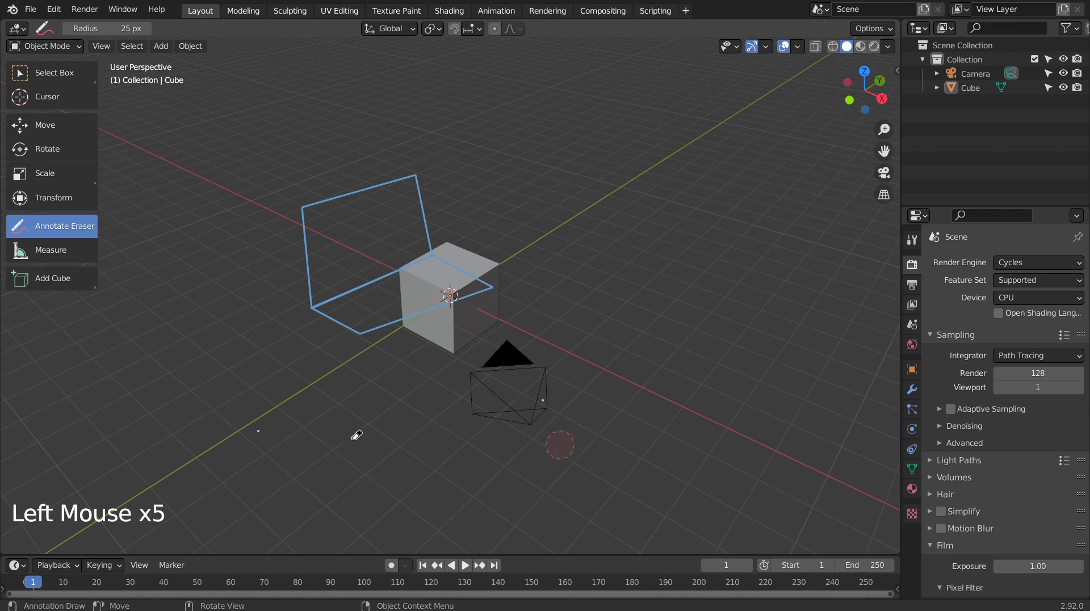
{"action": "mouse_move", "coordinate": [510, 406]}
{"action": "left_mouse_down"}
{"action": "mouse_move", "coordinate": [450, 305]}
{"action": "mouse_move", "coordinate": [513, 285]}
{"action": "mouse_move", "coordinate": [298, 309]}
{"action": "mouse_move", "coordinate": [438, 253]}
{"action": "mouse_move", "coordinate": [410, 189]}
{"action": "mouse_move", "coordinate": [418, 175]}
{"action": "left_mouse_up"}
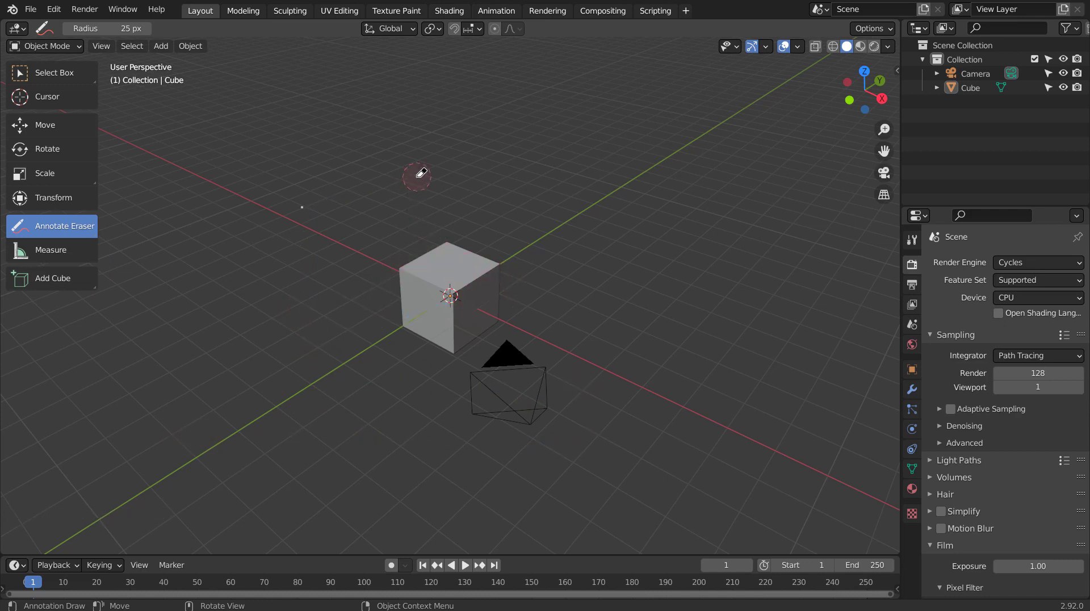
Step: Activate the freehand Annotate tool and change the annotation colour to green in its tool settings
{"action": "left_click", "coordinate": [51, 228]}
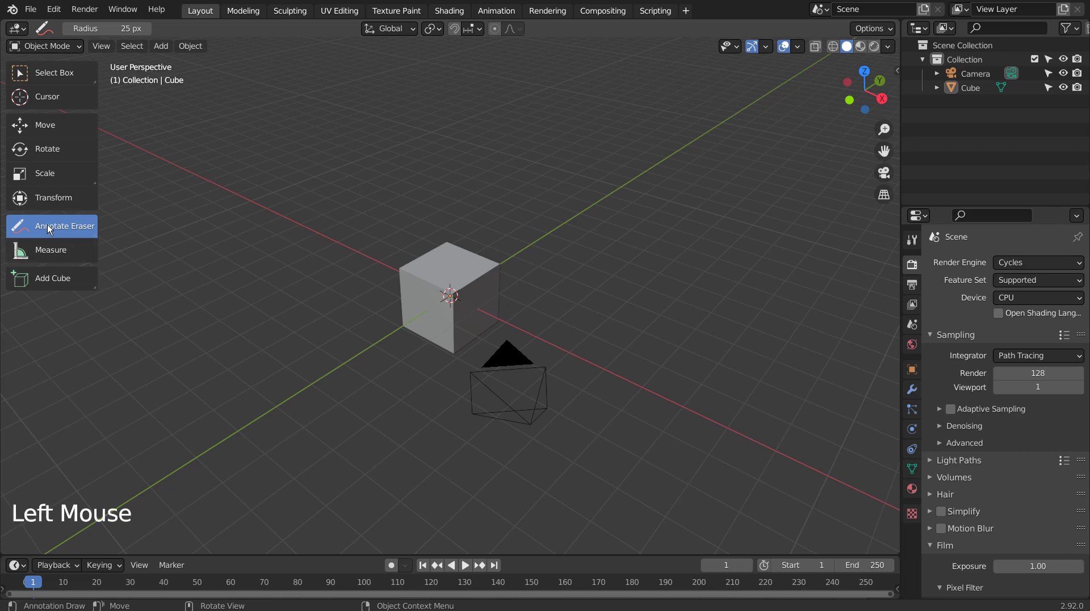
{"action": "left_click", "coordinate": [69, 248]}
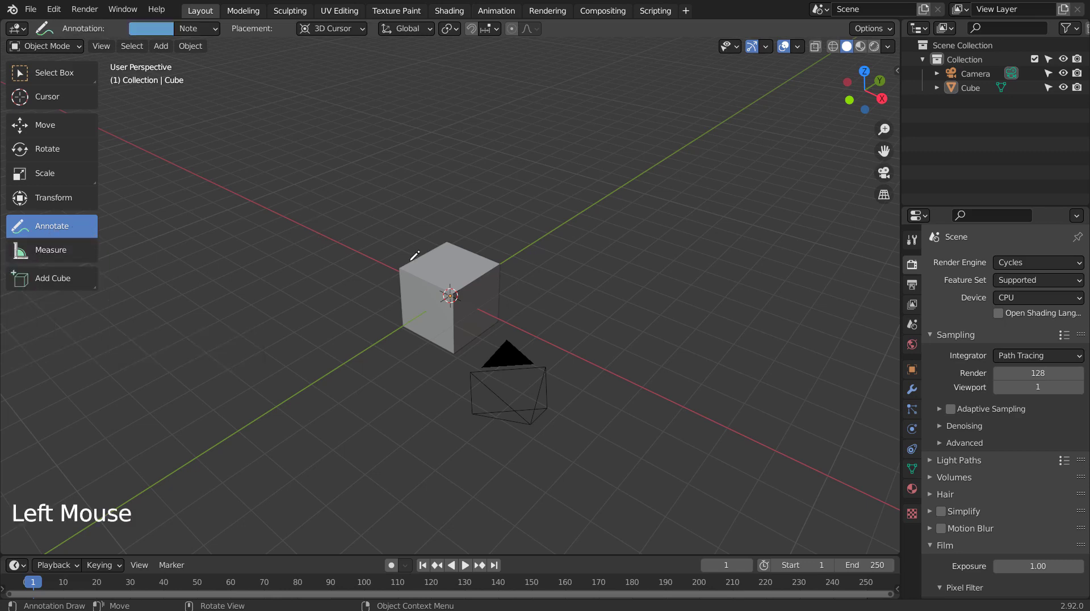
{"action": "key", "text": "n"}
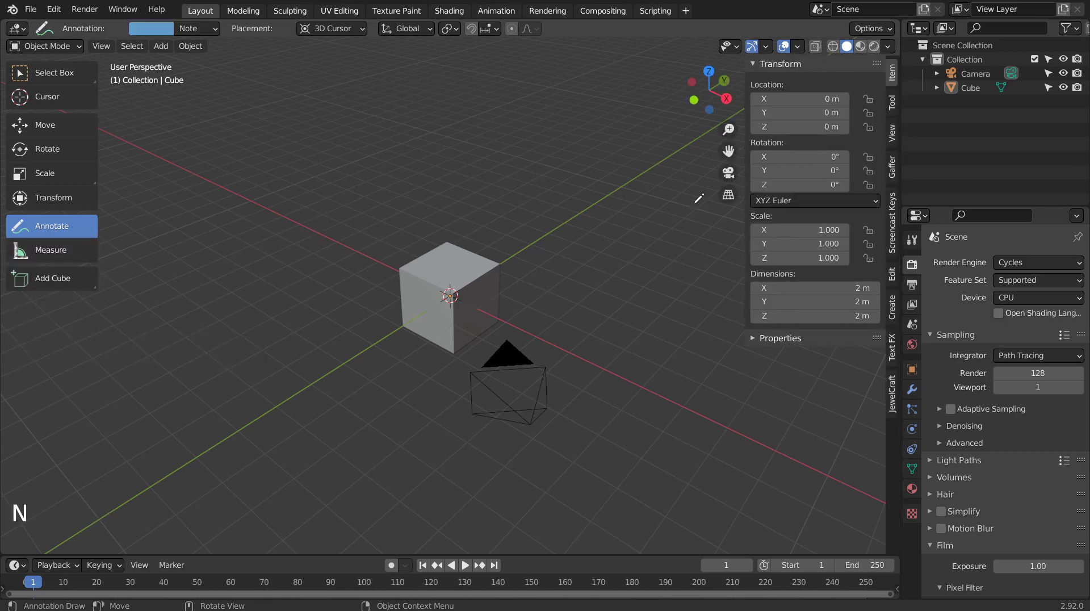
{"action": "left_click", "coordinate": [892, 76]}
{"action": "left_click", "coordinate": [893, 104]}
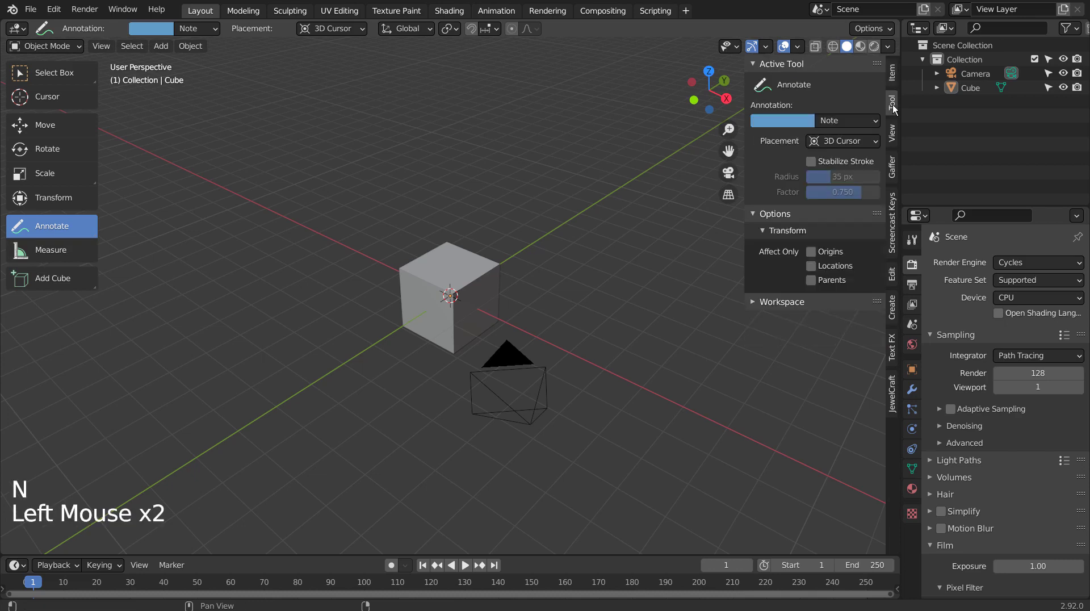
{"action": "left_click", "coordinate": [778, 120]}
{"action": "left_click", "coordinate": [775, 176]}
Step: Draw two green wavy strokes above the cube with 3D Cursor placement, orbit around the second, and undo both
{"action": "mouse_move", "coordinate": [332, 213]}
{"action": "left_mouse_down"}
{"action": "mouse_move", "coordinate": [348, 187]}
{"action": "mouse_move", "coordinate": [482, 206]}
{"action": "mouse_move", "coordinate": [578, 199]}
{"action": "left_mouse_up"}
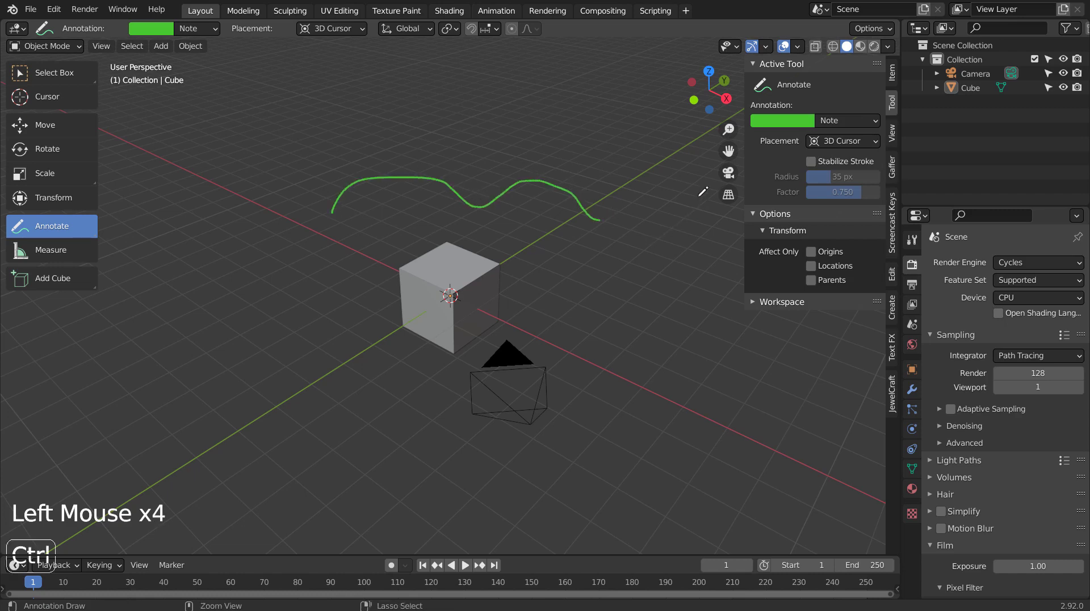
{"action": "key", "text": "ctrl+z"}
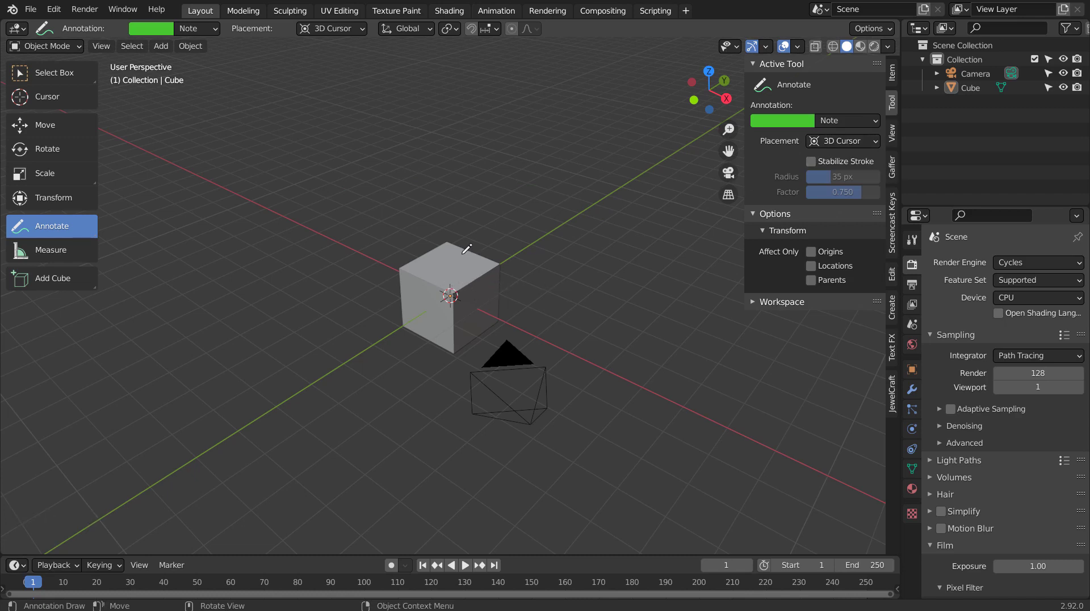
{"action": "mouse_move", "coordinate": [460, 236]}
{"action": "left_mouse_down"}
{"action": "mouse_move", "coordinate": [529, 174]}
{"action": "mouse_move", "coordinate": [618, 163]}
{"action": "left_mouse_up"}
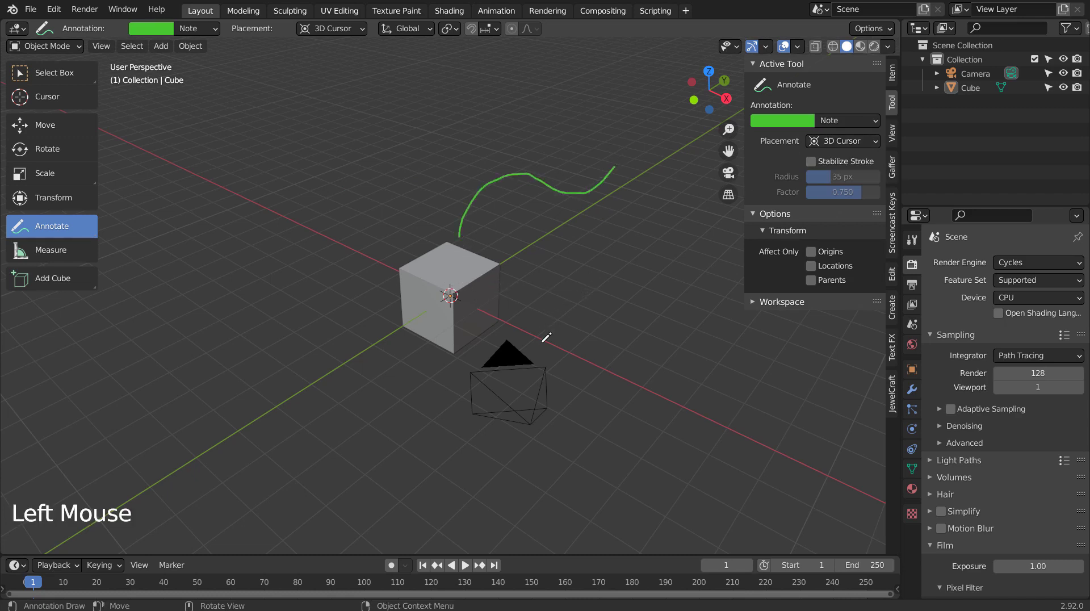
{"action": "mouse_move", "coordinate": [546, 337]}
{"action": "middle_mouse_down"}
{"action": "mouse_move", "coordinate": [389, 309]}
{"action": "mouse_move", "coordinate": [304, 309]}
{"action": "mouse_move", "coordinate": [250, 288]}
{"action": "mouse_move", "coordinate": [365, 239]}
{"action": "mouse_move", "coordinate": [518, 255]}
{"action": "mouse_move", "coordinate": [771, 321]}
{"action": "mouse_move", "coordinate": [774, 357]}
{"action": "mouse_move", "coordinate": [435, 331]}
{"action": "mouse_move", "coordinate": [522, 356]}
{"action": "mouse_move", "coordinate": [523, 340]}
{"action": "middle_mouse_up"}
{"action": "key", "text": "ctrl+z"}
{"action": "middle_click", "coordinate": [523, 341]}
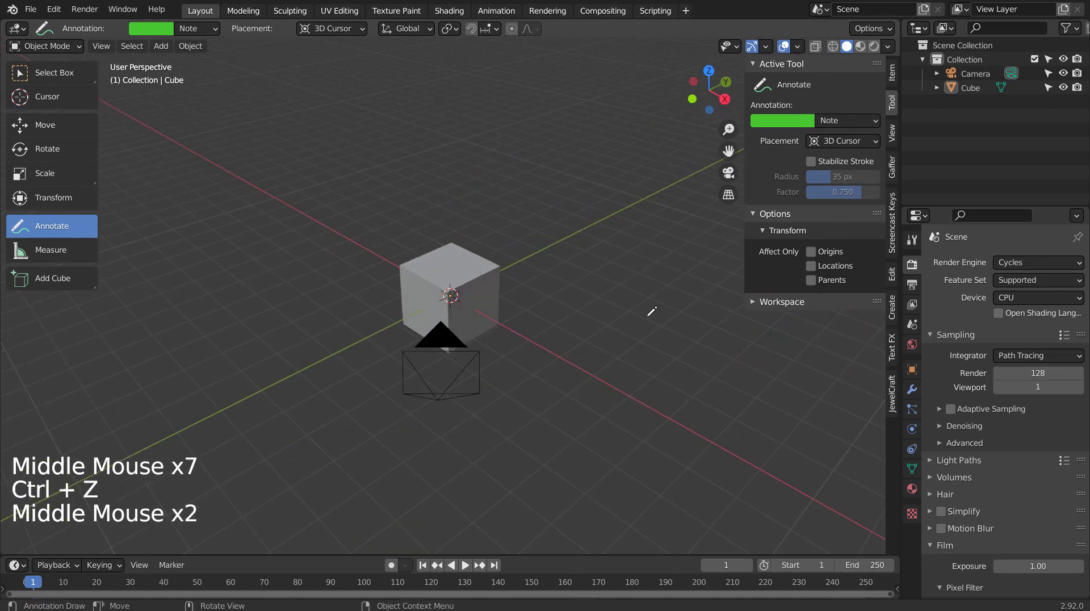
Step: Hide the camera in the viewport and set the annotation placement to View
{"action": "left_click", "coordinate": [1063, 74]}
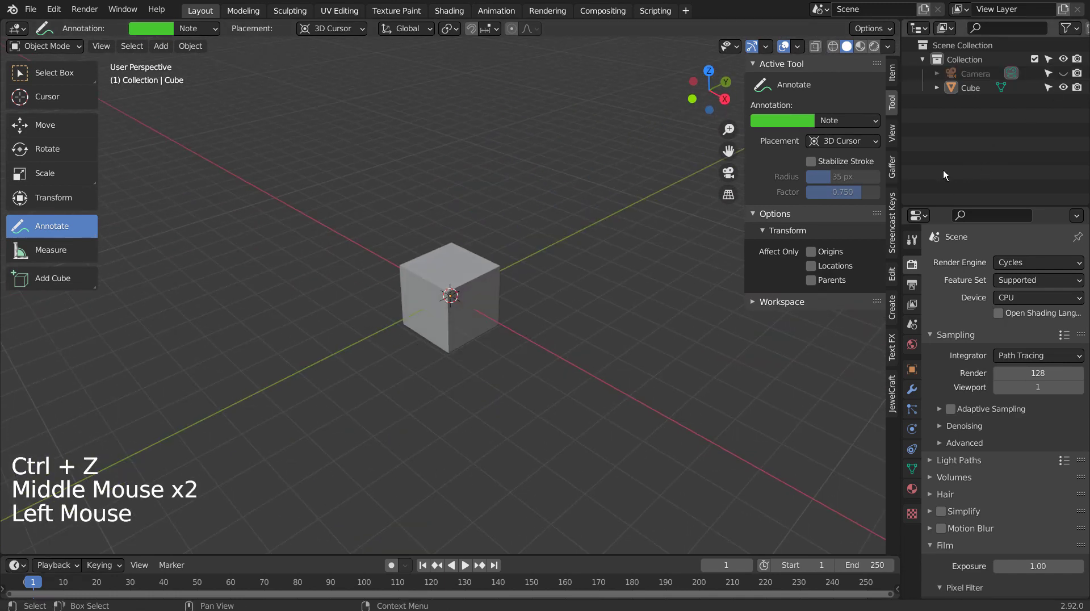
{"action": "left_click", "coordinate": [841, 140]}
{"action": "left_click", "coordinate": [853, 174]}
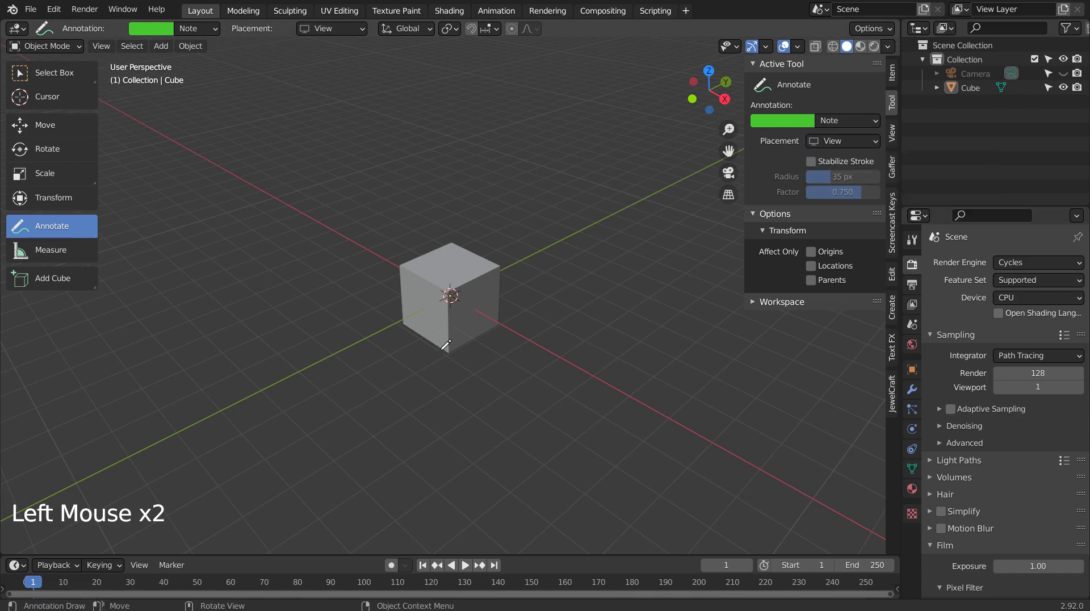
Step: Draw a freehand stroke across the cube using View placement, orbit the scene, and undo the stroke
{"action": "mouse_move", "coordinate": [345, 304]}
{"action": "left_mouse_down"}
{"action": "mouse_move", "coordinate": [503, 273]}
{"action": "mouse_move", "coordinate": [656, 372]}
{"action": "left_mouse_up"}
{"action": "mouse_move", "coordinate": [556, 406]}
{"action": "middle_mouse_down"}
{"action": "mouse_move", "coordinate": [499, 382]}
{"action": "mouse_move", "coordinate": [283, 366]}
{"action": "mouse_move", "coordinate": [349, 235]}
{"action": "mouse_move", "coordinate": [613, 232]}
{"action": "mouse_move", "coordinate": [703, 295]}
{"action": "mouse_move", "coordinate": [665, 452]}
{"action": "mouse_move", "coordinate": [427, 439]}
{"action": "mouse_move", "coordinate": [316, 343]}
{"action": "mouse_move", "coordinate": [545, 224]}
{"action": "mouse_move", "coordinate": [786, 348]}
{"action": "mouse_move", "coordinate": [509, 387]}
{"action": "mouse_move", "coordinate": [526, 379]}
{"action": "middle_mouse_up"}
{"action": "key", "text": "ctrl+z"}
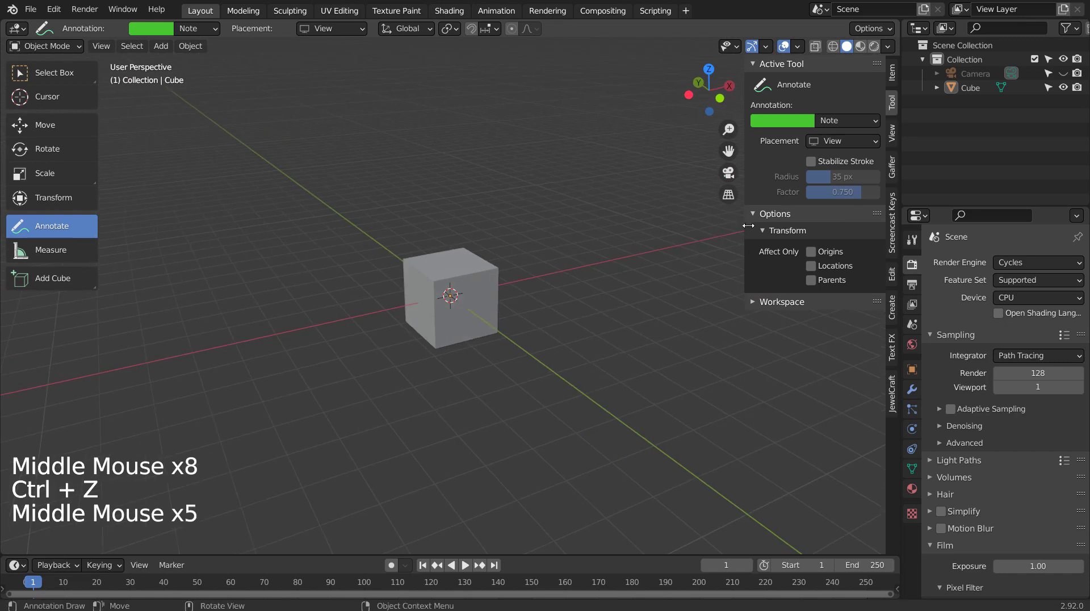
Step: Set the annotation placement to Surface and handwrite "Box" on a side face of the cube
{"action": "left_click", "coordinate": [860, 145]}
{"action": "left_click", "coordinate": [851, 189]}
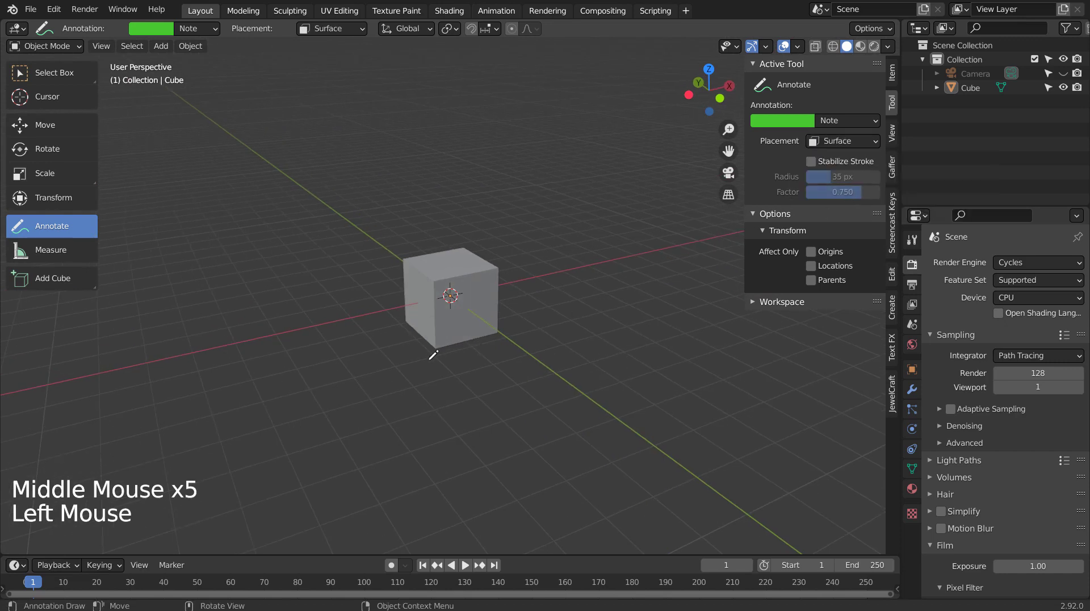
{"action": "middle_click_drag", "start_coordinate": [433, 358], "coordinate": [494, 323]}
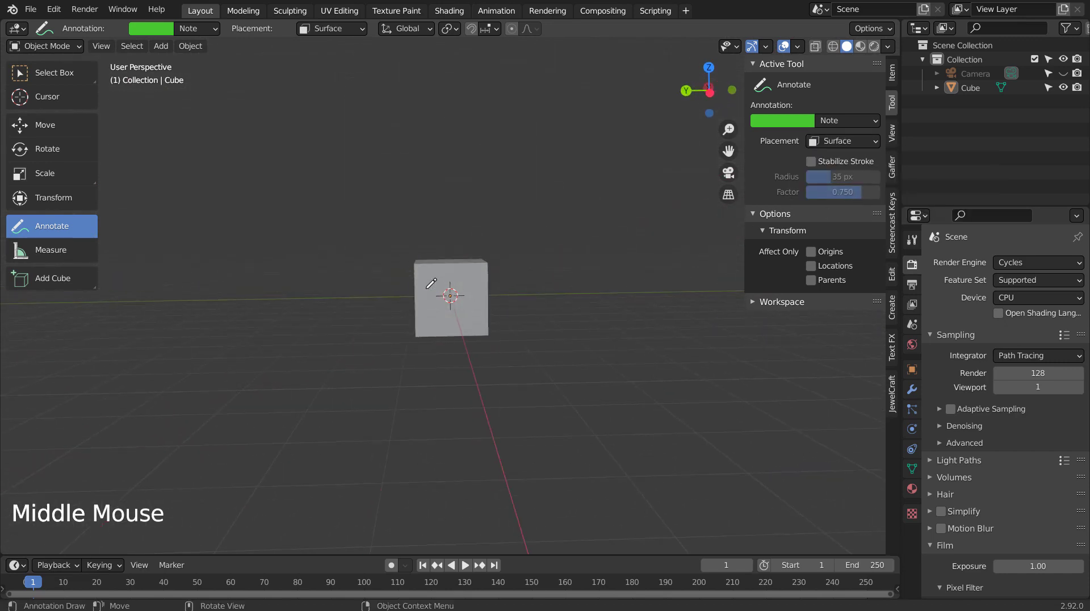
{"action": "mouse_move", "coordinate": [427, 292]}
{"action": "left_mouse_down"}
{"action": "mouse_move", "coordinate": [439, 290]}
{"action": "mouse_move", "coordinate": [433, 314]}
{"action": "mouse_move", "coordinate": [453, 294]}
{"action": "mouse_move", "coordinate": [469, 307]}
{"action": "mouse_move", "coordinate": [474, 296]}
{"action": "left_mouse_up"}
{"action": "mouse_move", "coordinate": [569, 353]}
{"action": "middle_mouse_down"}
{"action": "mouse_move", "coordinate": [496, 377]}
{"action": "mouse_move", "coordinate": [438, 374]}
{"action": "mouse_move", "coordinate": [415, 346]}
{"action": "mouse_move", "coordinate": [608, 253]}
{"action": "mouse_move", "coordinate": [693, 315]}
{"action": "mouse_move", "coordinate": [704, 372]}
{"action": "mouse_move", "coordinate": [516, 408]}
{"action": "mouse_move", "coordinate": [477, 294]}
{"action": "mouse_move", "coordinate": [629, 315]}
{"action": "mouse_move", "coordinate": [709, 261]}
{"action": "middle_mouse_up"}
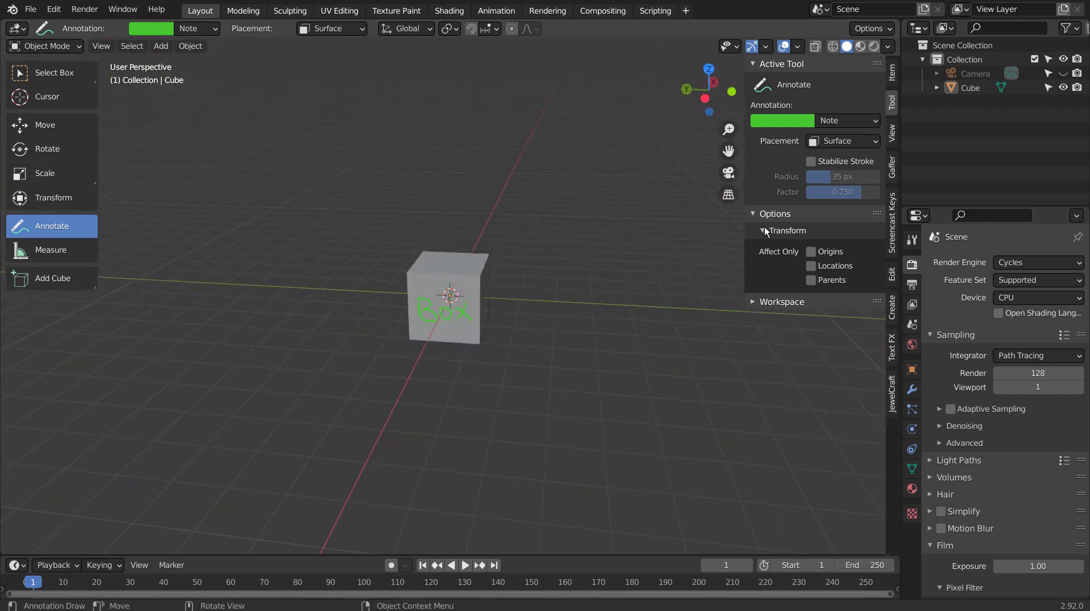
Step: Set the annotation placement to 3D Cursor and enable Stabilize Stroke
{"action": "left_click", "coordinate": [874, 142]}
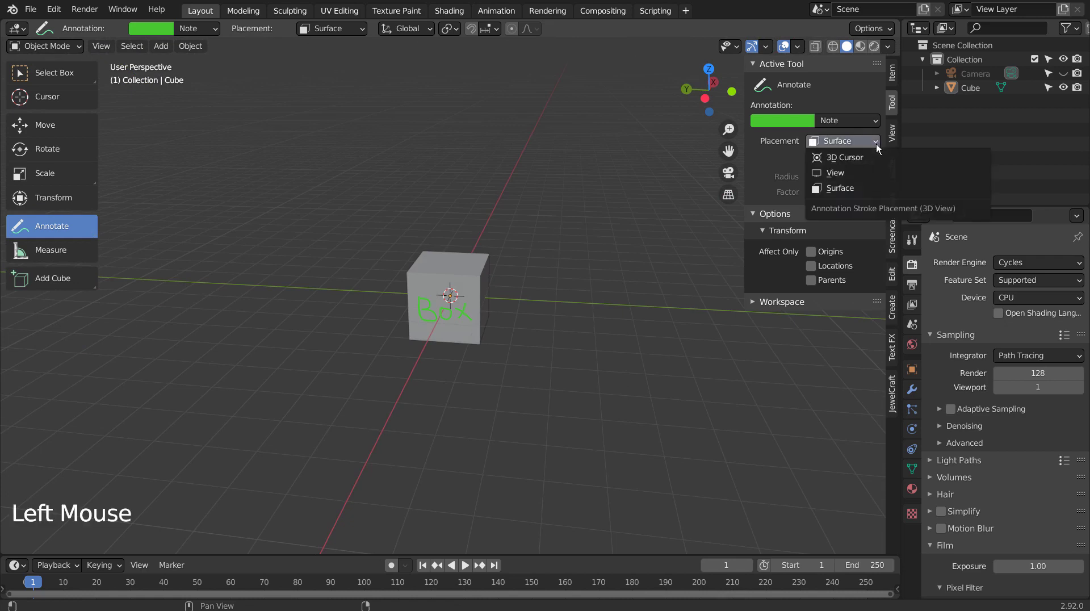
{"action": "left_click", "coordinate": [873, 159]}
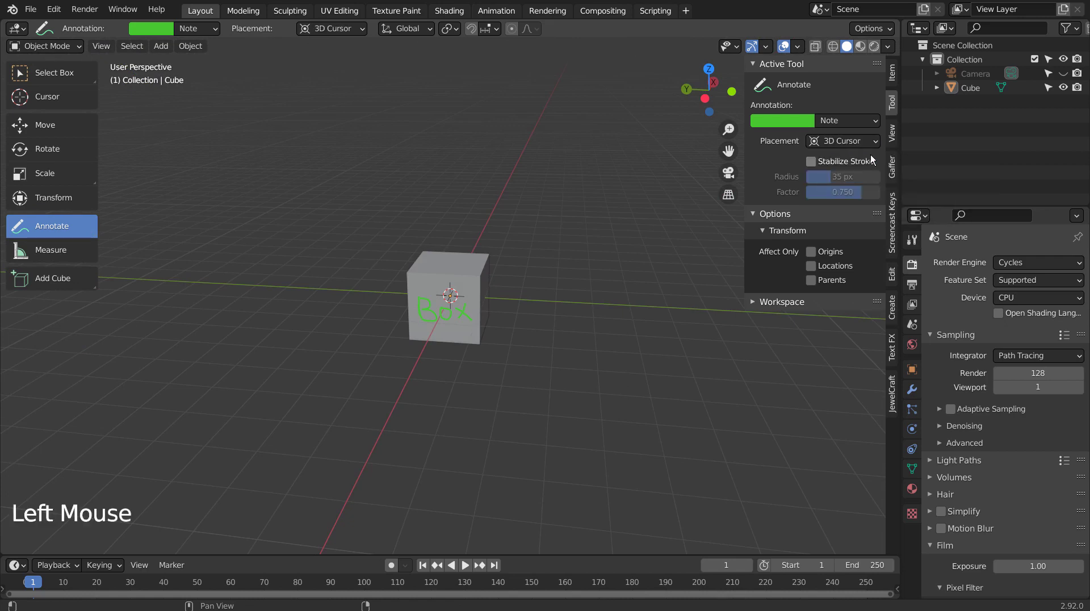
{"action": "left_click", "coordinate": [812, 162]}
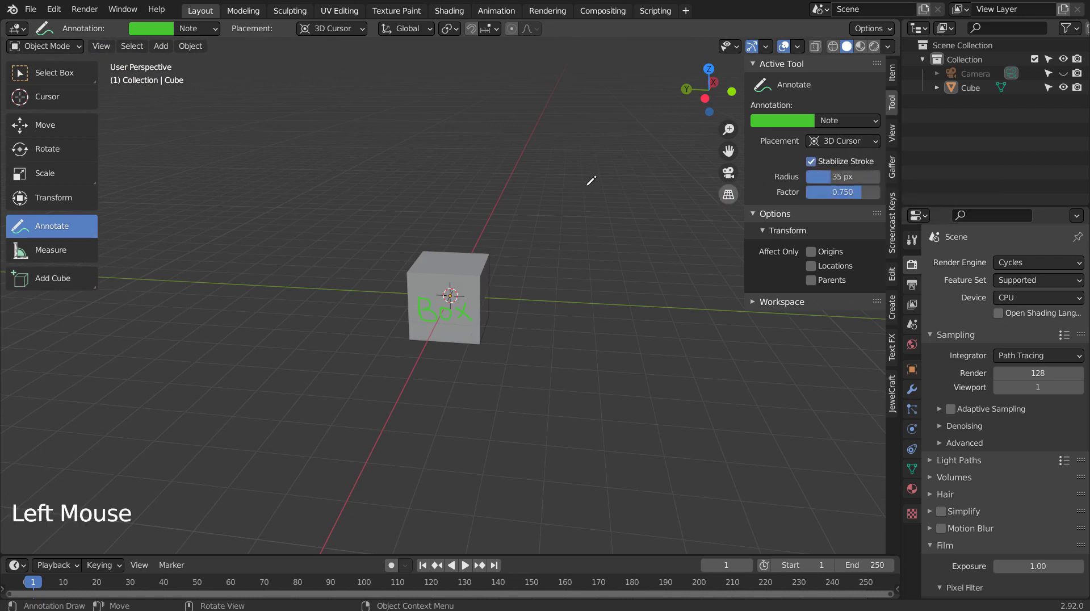
Step: Draw large freehand strokes around the cube with stroke stabilisation on, and undo them
{"action": "mouse_move", "coordinate": [268, 184]}
{"action": "left_mouse_down"}
{"action": "mouse_move", "coordinate": [312, 129]}
{"action": "mouse_move", "coordinate": [474, 92]}
{"action": "mouse_move", "coordinate": [657, 325]}
{"action": "mouse_move", "coordinate": [746, 401]}
{"action": "mouse_move", "coordinate": [659, 476]}
{"action": "mouse_move", "coordinate": [259, 460]}
{"action": "mouse_move", "coordinate": [223, 310]}
{"action": "mouse_move", "coordinate": [269, 216]}
{"action": "mouse_move", "coordinate": [271, 179]}
{"action": "left_mouse_up"}
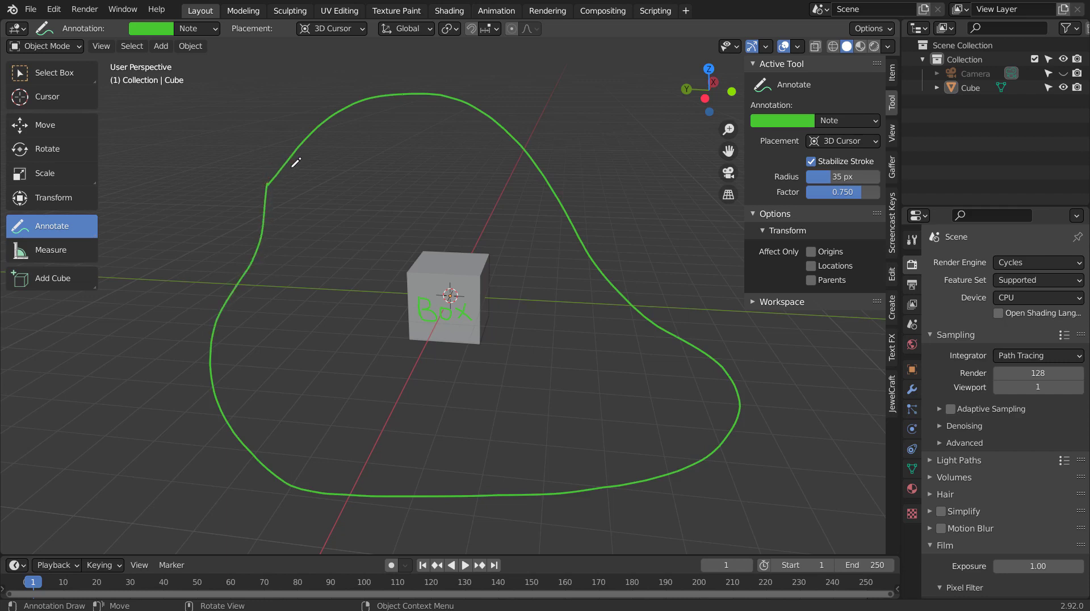
{"action": "mouse_move", "coordinate": [360, 237]}
{"action": "left_mouse_down"}
{"action": "mouse_move", "coordinate": [370, 390]}
{"action": "mouse_move", "coordinate": [538, 433]}
{"action": "mouse_move", "coordinate": [565, 428]}
{"action": "left_mouse_up"}
{"action": "key", "text": "ctrl+z"}
{"action": "key", "text": "ctrl+z"}
{"action": "key", "text": "ctrl+z"}
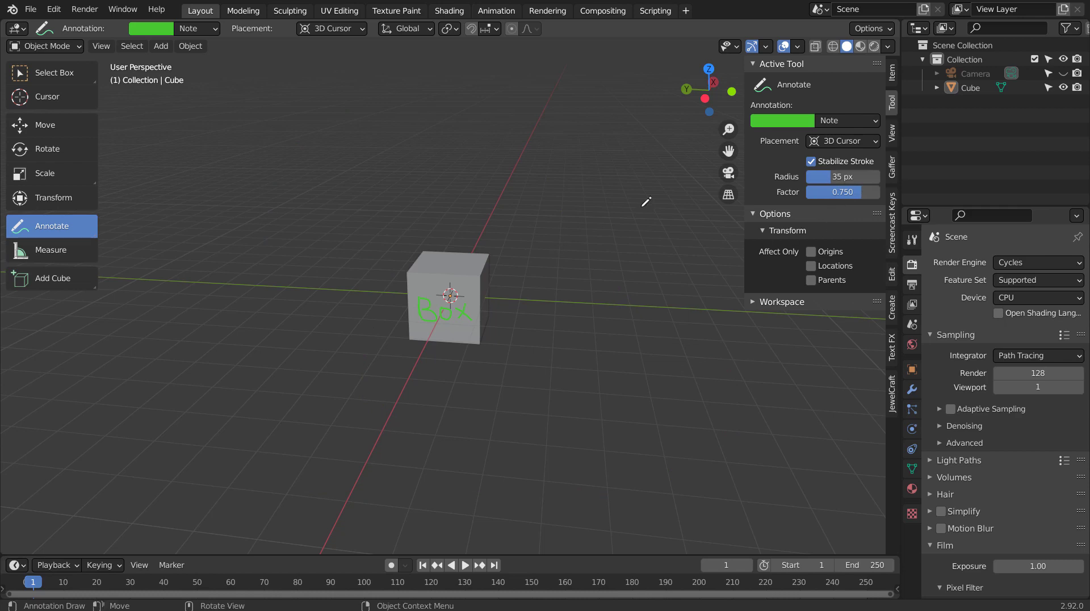
Step: Add a second annotation layer and draw a blue stroke outward from the cube's upper corner
{"action": "left_click", "coordinate": [840, 120]}
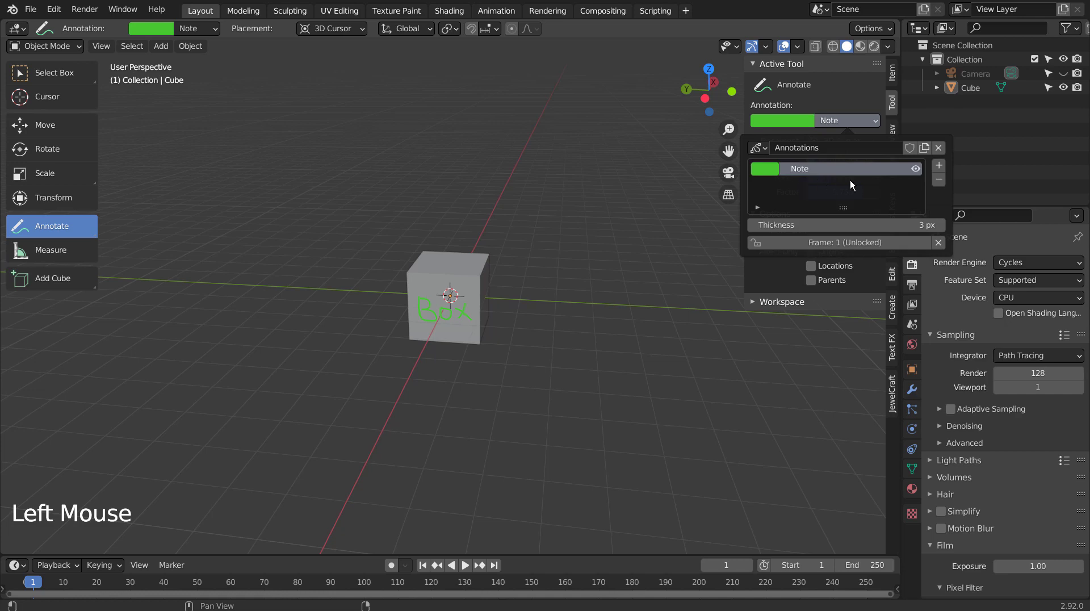
{"action": "left_click", "coordinate": [915, 169]}
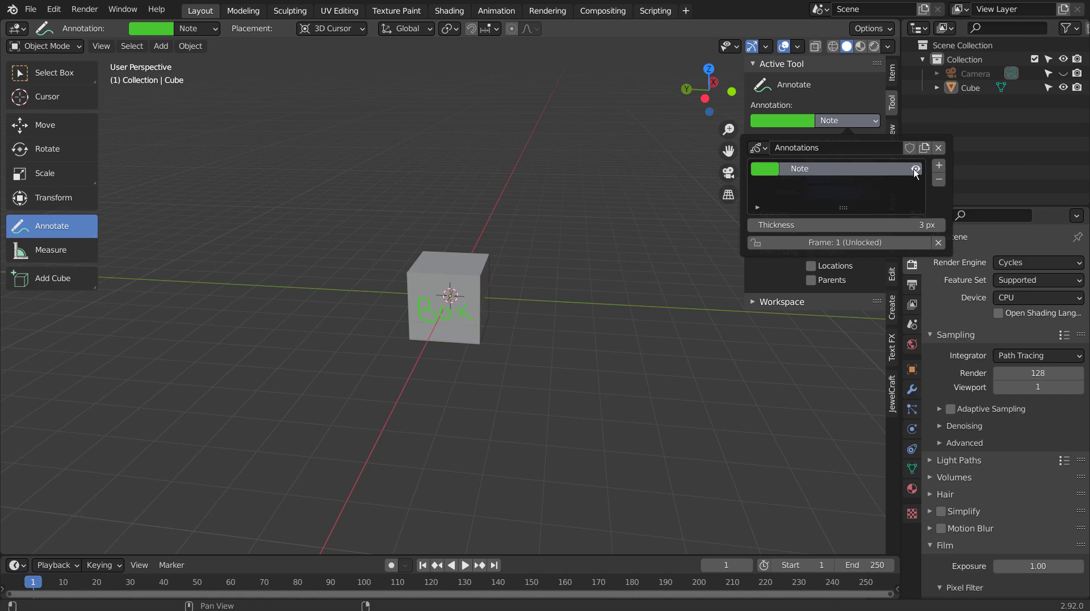
{"action": "left_click", "coordinate": [939, 165]}
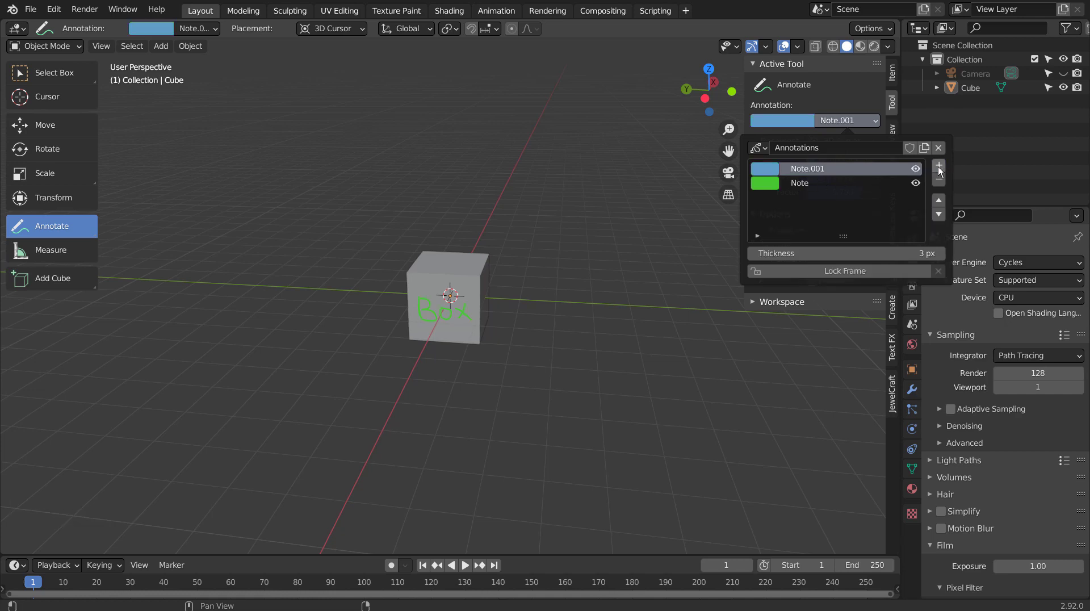
{"action": "middle_click_drag", "start_coordinate": [475, 303], "coordinate": [486, 274]}
{"action": "left_click_drag", "start_coordinate": [483, 284], "coordinate": [550, 200]}
{"action": "middle_click_drag", "start_coordinate": [541, 194], "coordinate": [498, 311]}
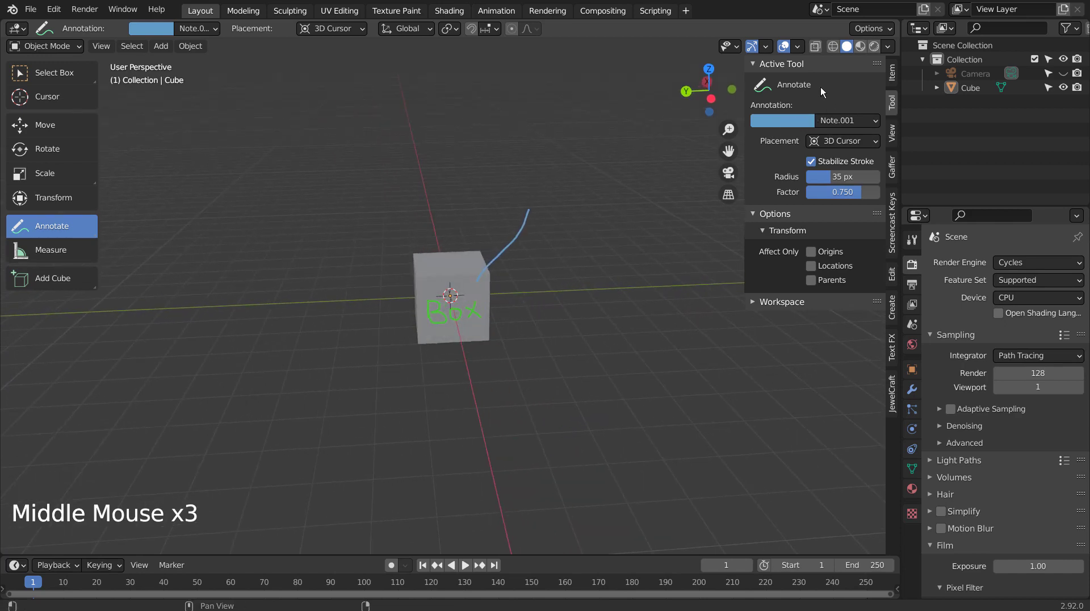
Step: Add a third annotation layer, colour it green, and draw a stroke rising from the cube's top
{"action": "left_click", "coordinate": [870, 123]}
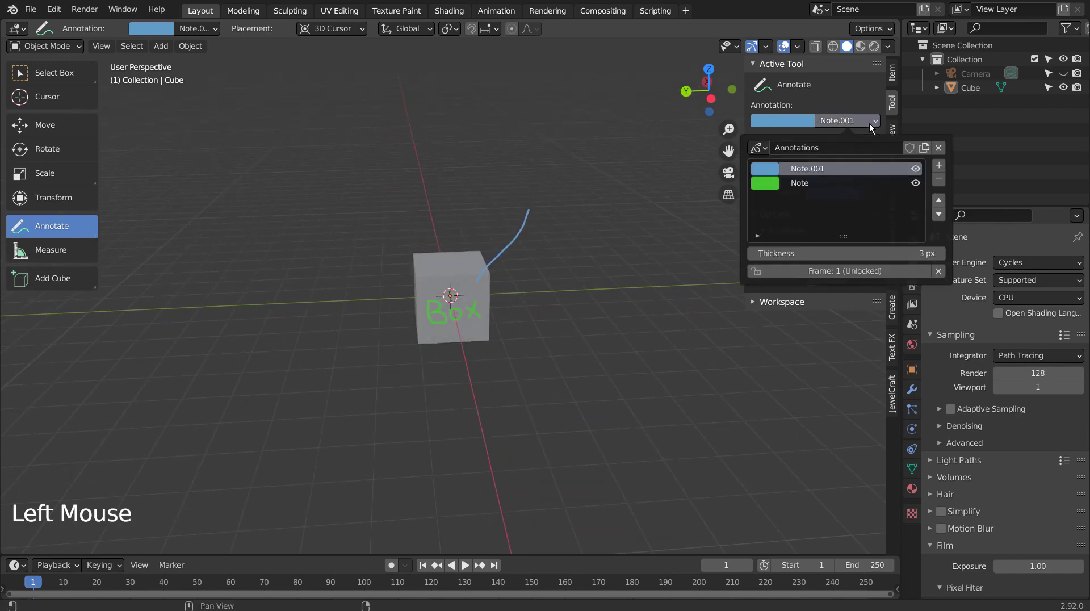
{"action": "left_click", "coordinate": [939, 165]}
{"action": "left_click", "coordinate": [762, 168]}
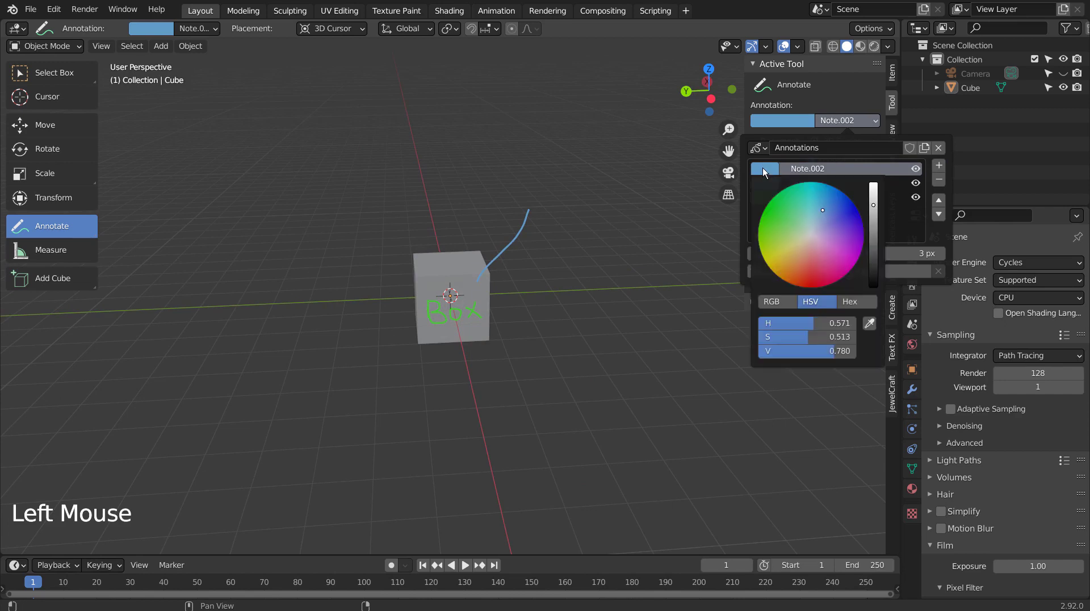
{"action": "left_click", "coordinate": [779, 222]}
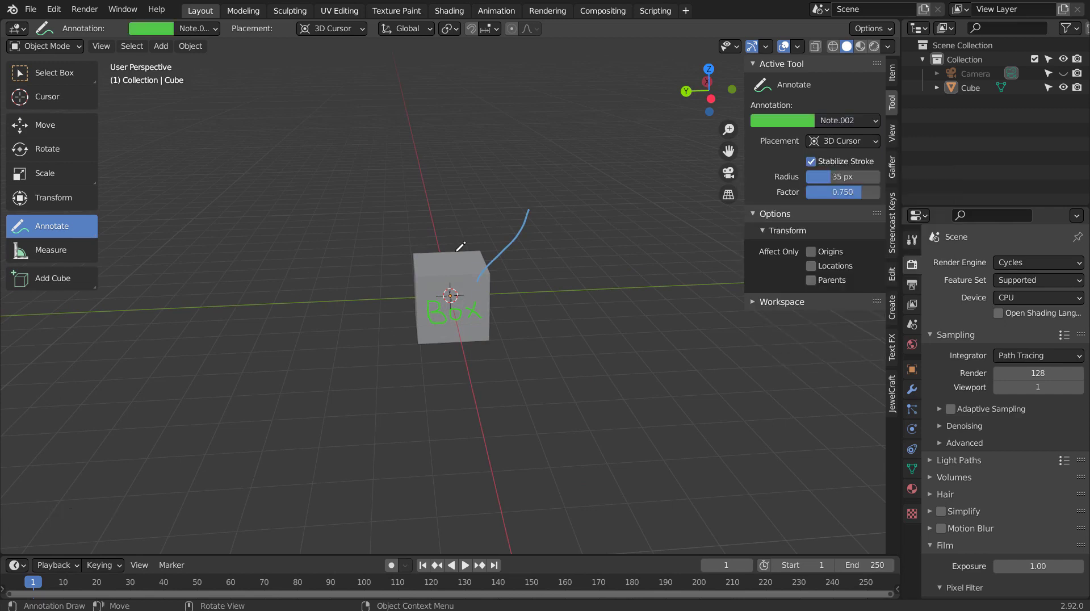
{"action": "mouse_move", "coordinate": [454, 259]}
{"action": "left_mouse_down"}
{"action": "mouse_move", "coordinate": [440, 216]}
{"action": "mouse_move", "coordinate": [447, 169]}
{"action": "left_mouse_up"}
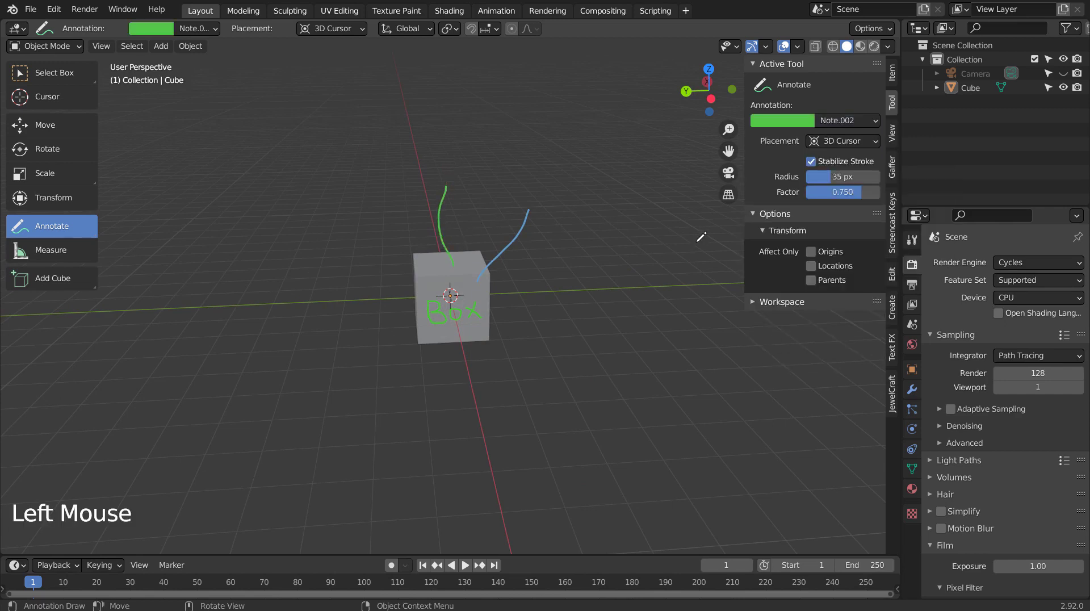
Step: Disable Stabilize Stroke and add a fourth annotation layer coloured red
{"action": "left_click", "coordinate": [844, 161]}
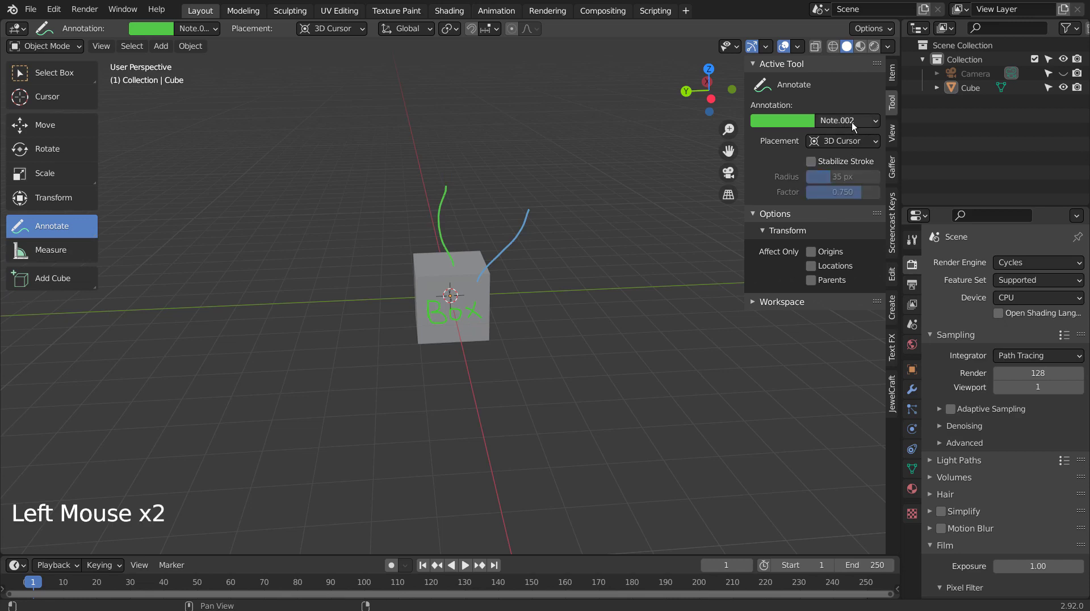
{"action": "left_click", "coordinate": [852, 121]}
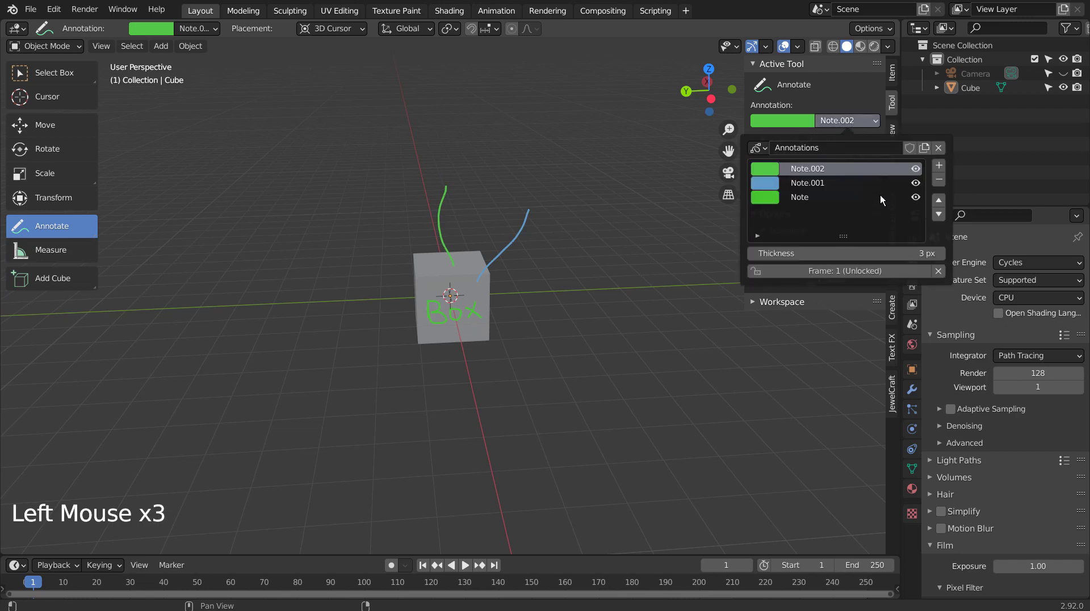
{"action": "left_click", "coordinate": [938, 168]}
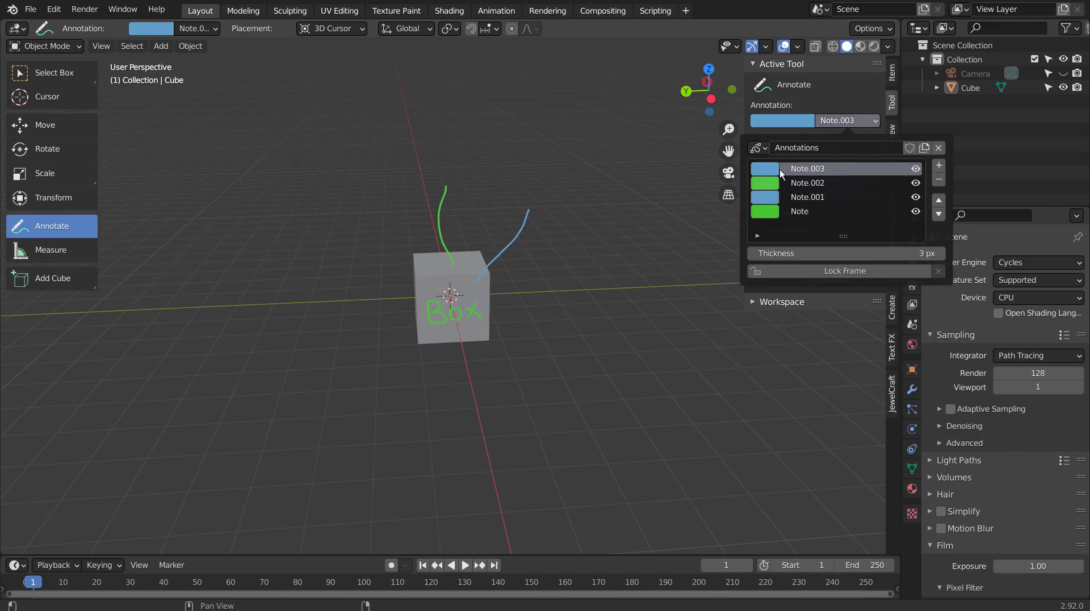
{"action": "left_click", "coordinate": [787, 120]}
{"action": "left_click", "coordinate": [800, 232]}
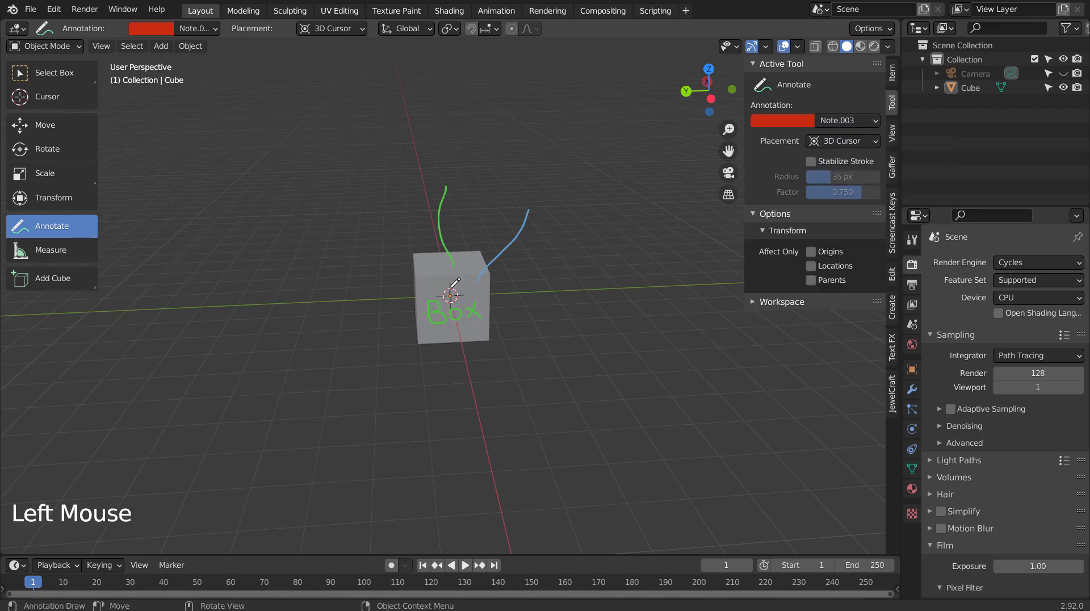
Step: Draw a red stroke outward from the cube's side and handwrite "A" at its outer end
{"action": "middle_click_drag", "start_coordinate": [364, 284], "coordinate": [420, 287]}
{"action": "left_click", "coordinate": [425, 288]}
{"action": "mouse_move", "coordinate": [425, 287]}
{"action": "left_mouse_down"}
{"action": "mouse_move", "coordinate": [377, 280]}
{"action": "mouse_move", "coordinate": [359, 243]}
{"action": "left_mouse_up"}
{"action": "middle_click_drag", "start_coordinate": [386, 287], "coordinate": [406, 311]}
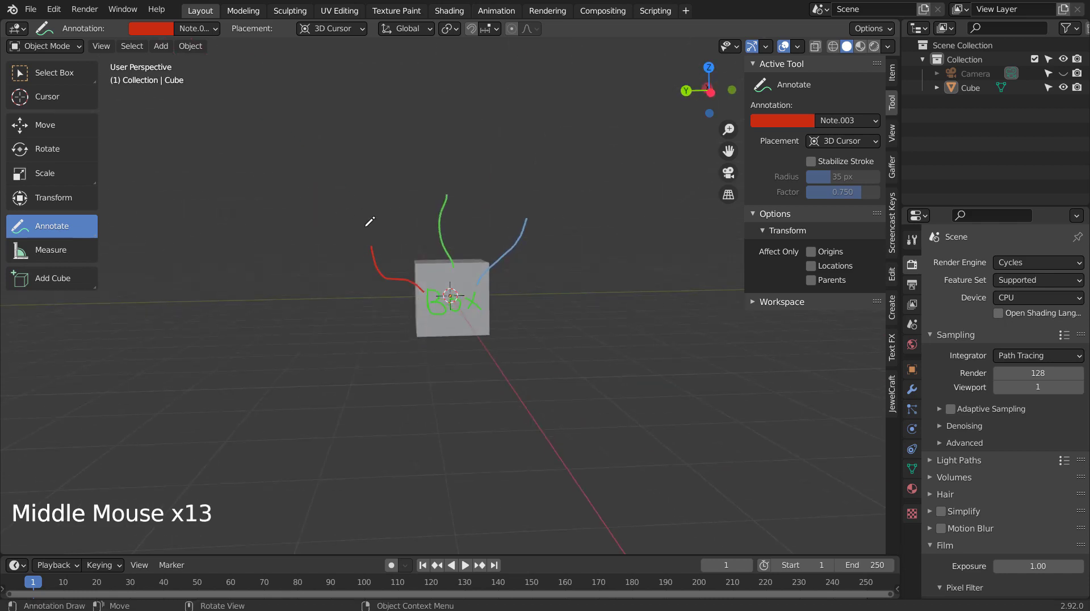
{"action": "mouse_move", "coordinate": [353, 235]}
{"action": "left_mouse_down"}
{"action": "mouse_move", "coordinate": [357, 211]}
{"action": "mouse_move", "coordinate": [373, 230]}
{"action": "mouse_move", "coordinate": [367, 224]}
{"action": "left_mouse_up"}
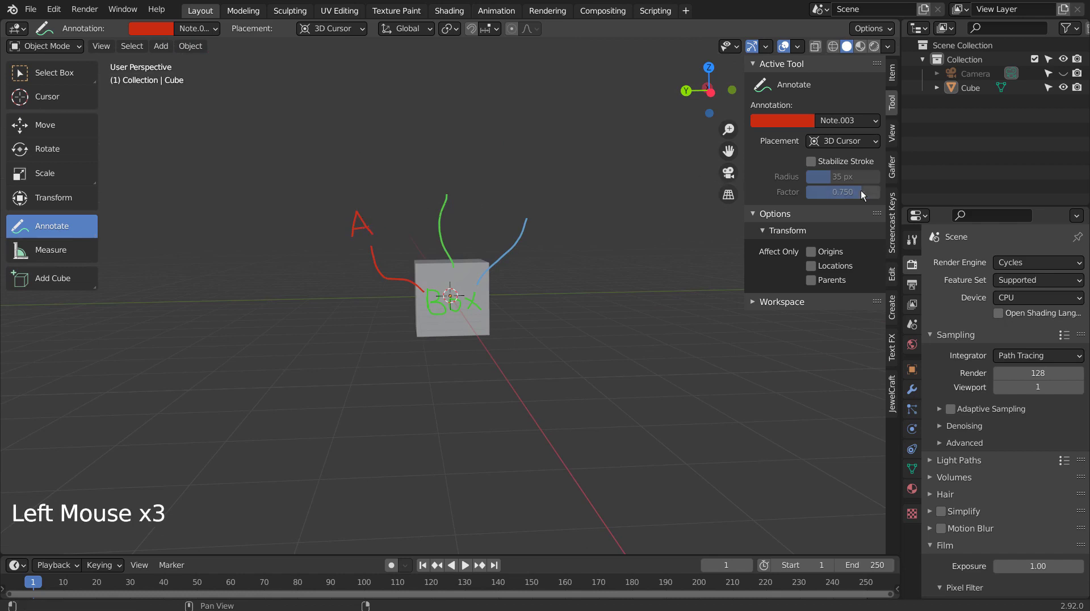
Step: Make the green layer Note.002 active and handwrite "B" above the green stroke
{"action": "left_click", "coordinate": [860, 121]}
{"action": "left_click", "coordinate": [826, 183]}
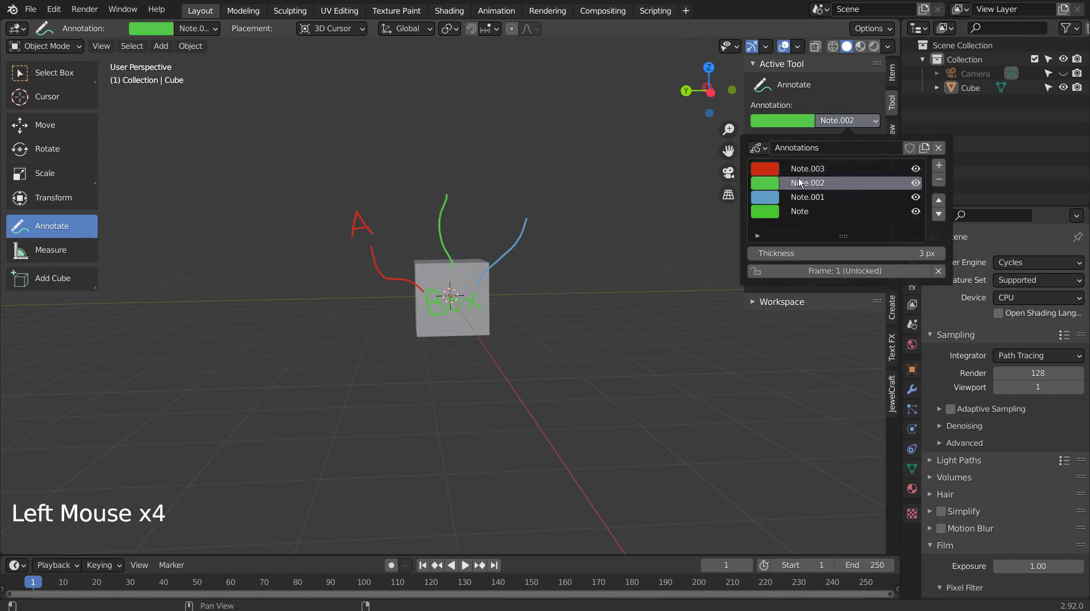
{"action": "left_click", "coordinate": [430, 163]}
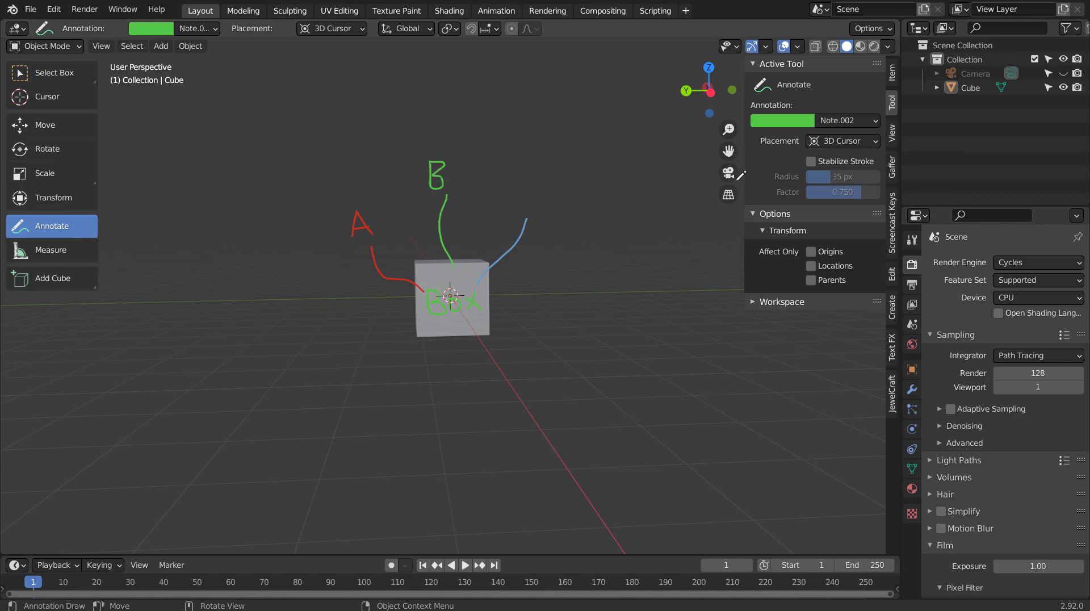
Step: Make the blue layer Note.001 active and handwrite "C" at the outer end of the blue stroke
{"action": "left_click", "coordinate": [854, 122]}
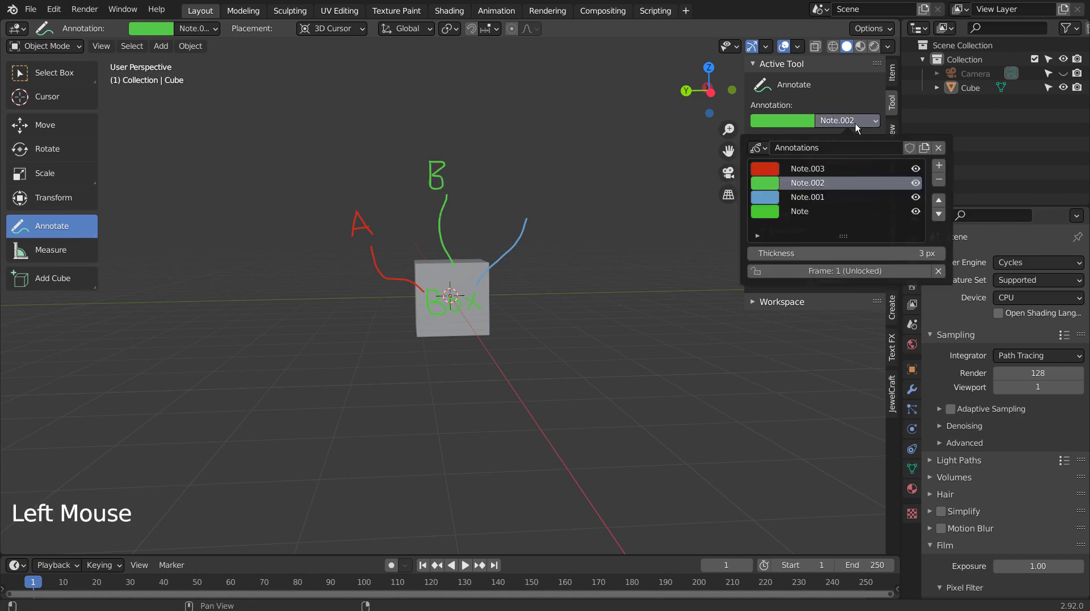
{"action": "left_click", "coordinate": [816, 196]}
{"action": "left_click", "coordinate": [548, 182]}
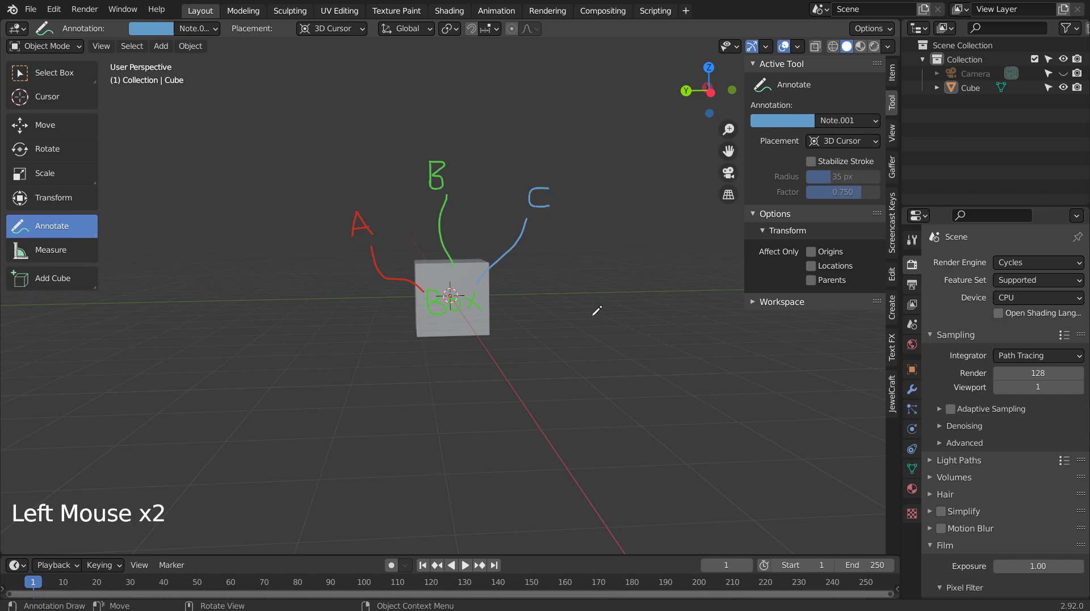
{"action": "mouse_move", "coordinate": [596, 311]}
{"action": "middle_mouse_down"}
{"action": "mouse_move", "coordinate": [504, 382]}
{"action": "mouse_move", "coordinate": [496, 458]}
{"action": "mouse_move", "coordinate": [428, 446]}
{"action": "mouse_move", "coordinate": [340, 356]}
{"action": "mouse_move", "coordinate": [360, 305]}
{"action": "mouse_move", "coordinate": [584, 273]}
{"action": "mouse_move", "coordinate": [688, 304]}
{"action": "mouse_move", "coordinate": [675, 409]}
{"action": "mouse_move", "coordinate": [581, 351]}
{"action": "mouse_move", "coordinate": [606, 329]}
{"action": "mouse_move", "coordinate": [579, 358]}
{"action": "mouse_move", "coordinate": [518, 348]}
{"action": "mouse_move", "coordinate": [585, 358]}
{"action": "mouse_move", "coordinate": [750, 341]}
{"action": "mouse_move", "coordinate": [688, 323]}
{"action": "mouse_move", "coordinate": [713, 459]}
{"action": "mouse_move", "coordinate": [557, 365]}
{"action": "mouse_move", "coordinate": [611, 321]}
{"action": "mouse_move", "coordinate": [565, 348]}
{"action": "mouse_move", "coordinate": [565, 287]}
{"action": "middle_mouse_up"}
Step: Try a thickness of 5 px on the blue annotation layer, and set it back to 3 px
{"action": "left_click", "coordinate": [857, 120]}
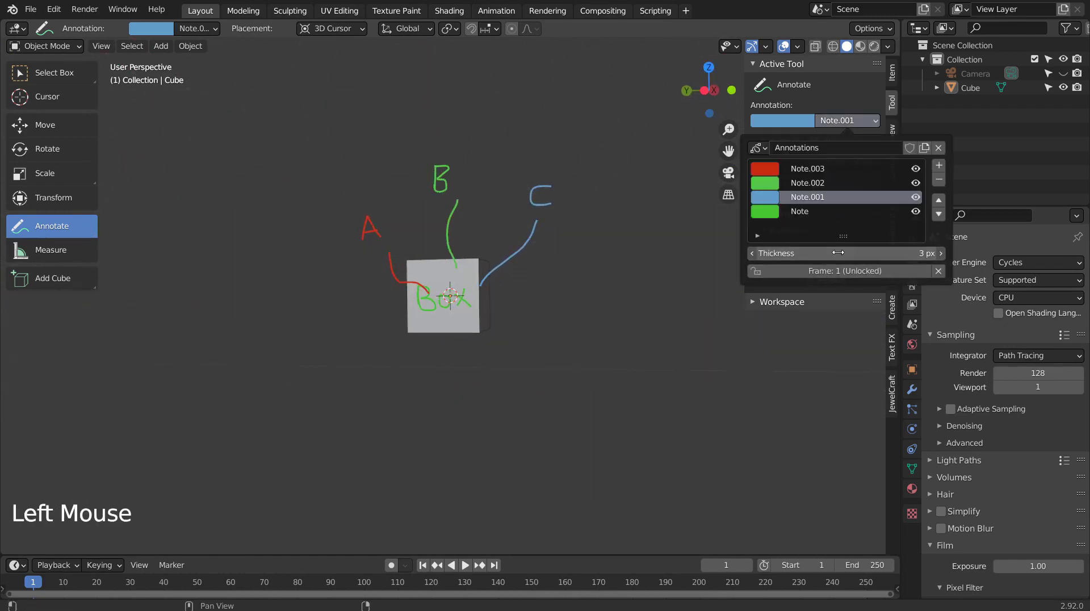
{"action": "mouse_move", "coordinate": [838, 252]}
{"action": "left_mouse_down"}
{"action": "mouse_move", "coordinate": [865, 252]}
{"action": "mouse_move", "coordinate": [847, 252]}
{"action": "left_mouse_up"}
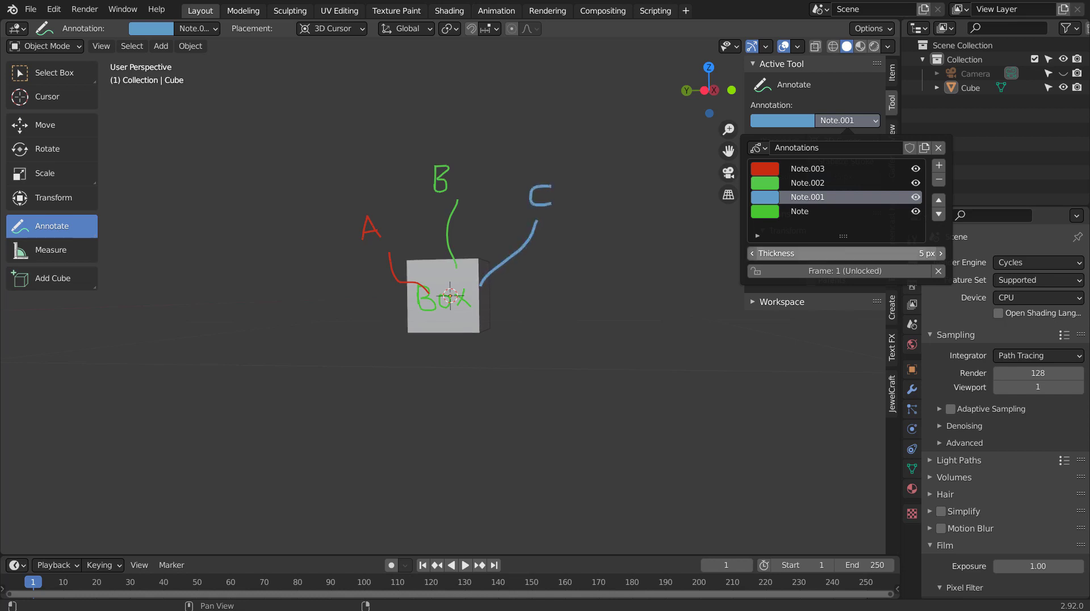
{"action": "left_click", "coordinate": [847, 252]}
{"action": "type", "text": "3"}
{"action": "key", "text": "Return"}
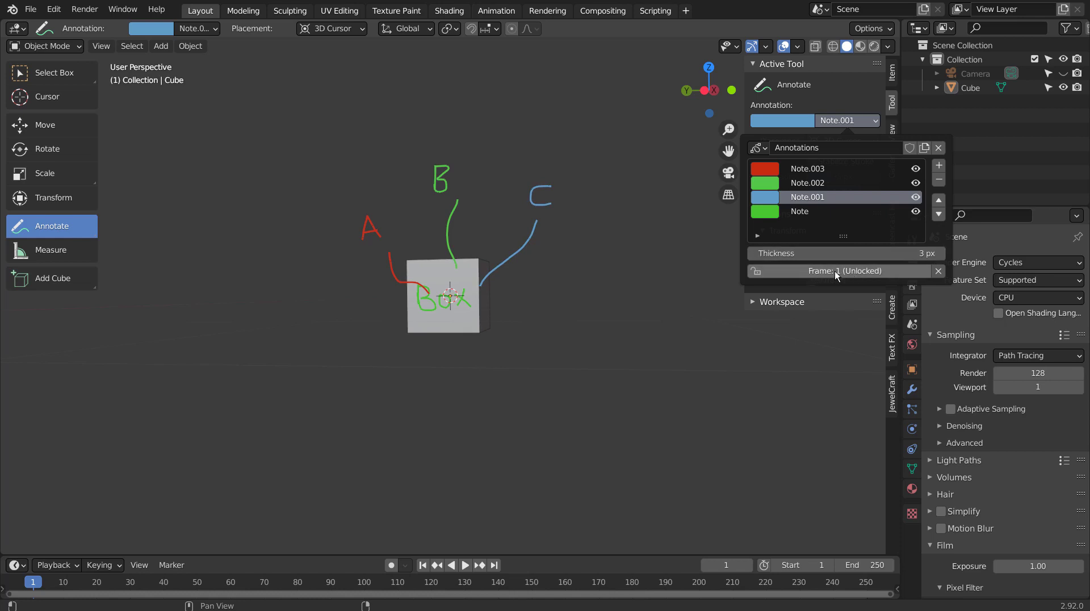
Step: Move the playhead between frames 0, 1 and 2 to check on which frames the annotations show
{"action": "left_click", "coordinate": [38, 583]}
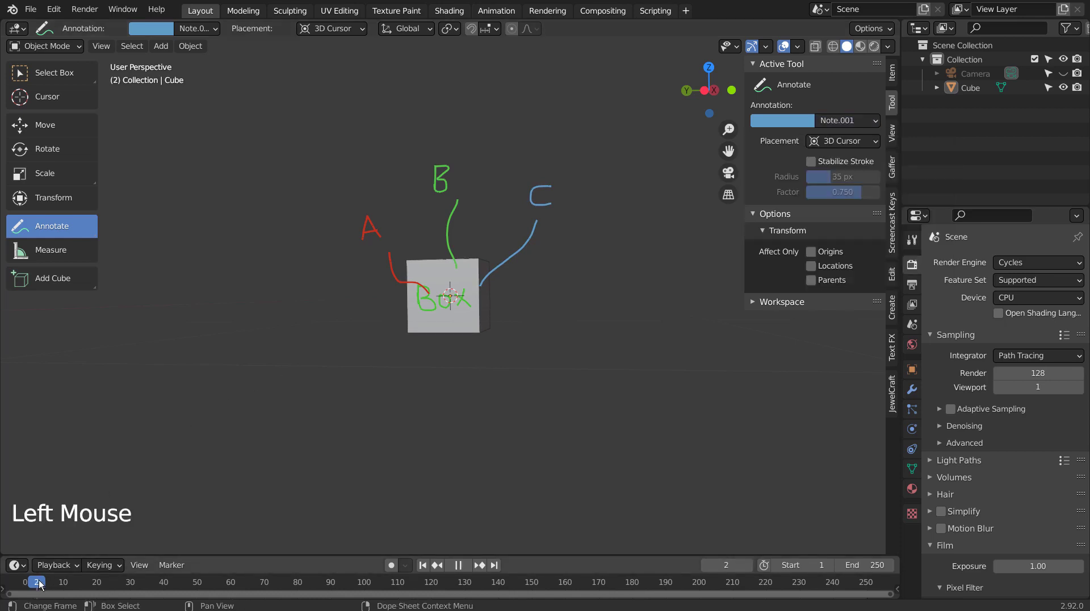
{"action": "left_click", "coordinate": [29, 585]}
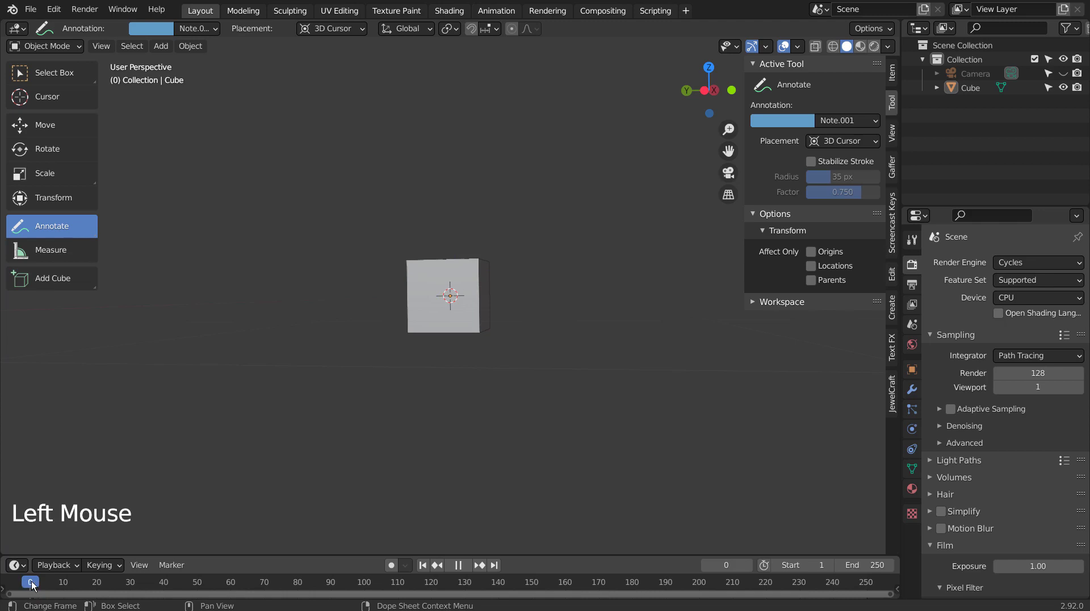
{"action": "left_click", "coordinate": [34, 583]}
{"action": "left_click", "coordinate": [30, 583]}
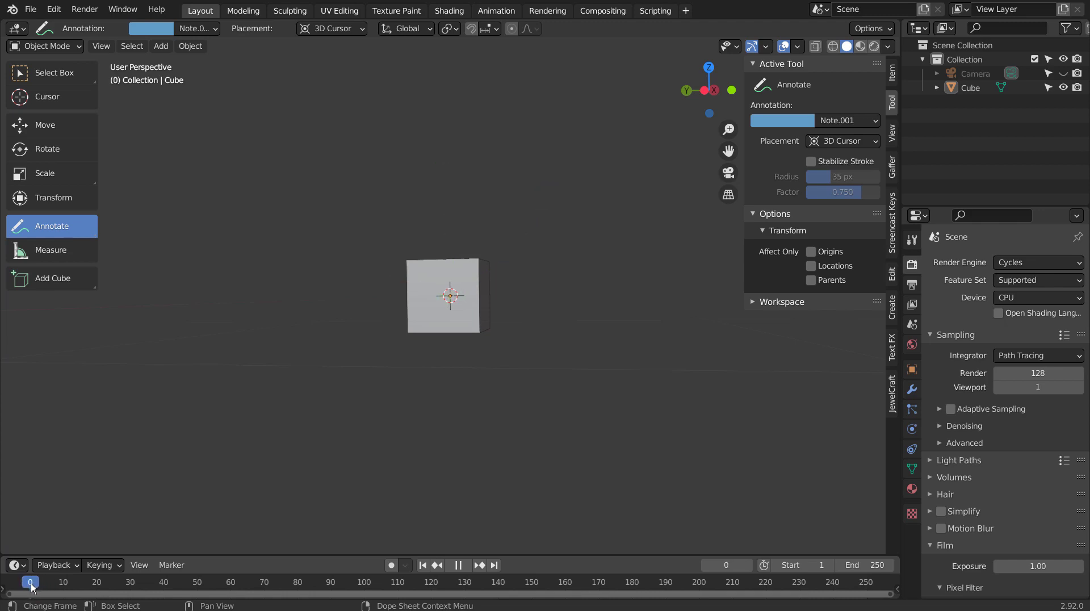
{"action": "left_click", "coordinate": [33, 583]}
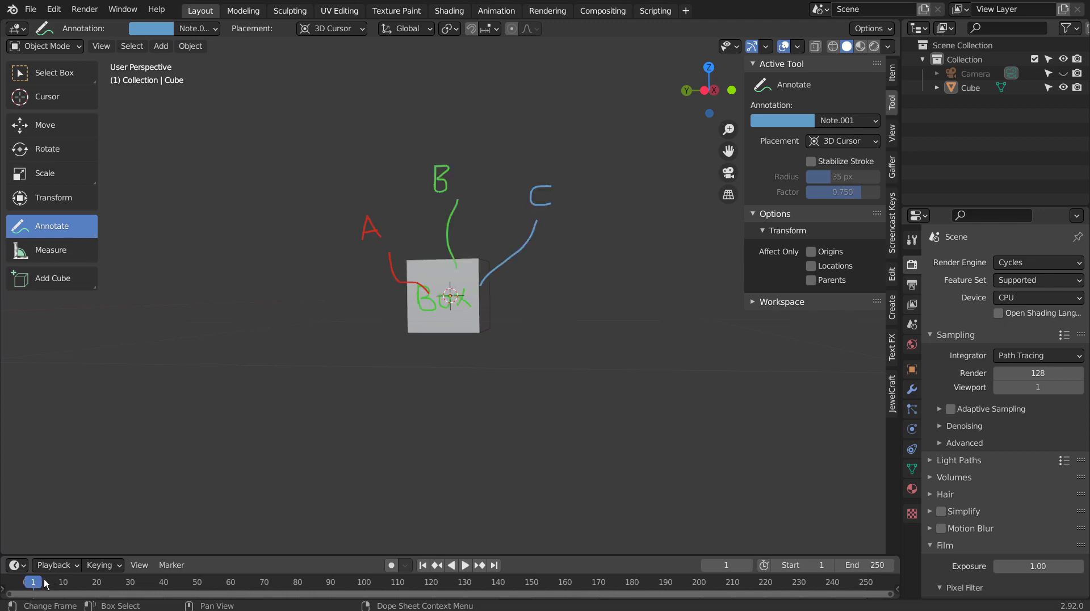
{"action": "left_click", "coordinate": [32, 584]}
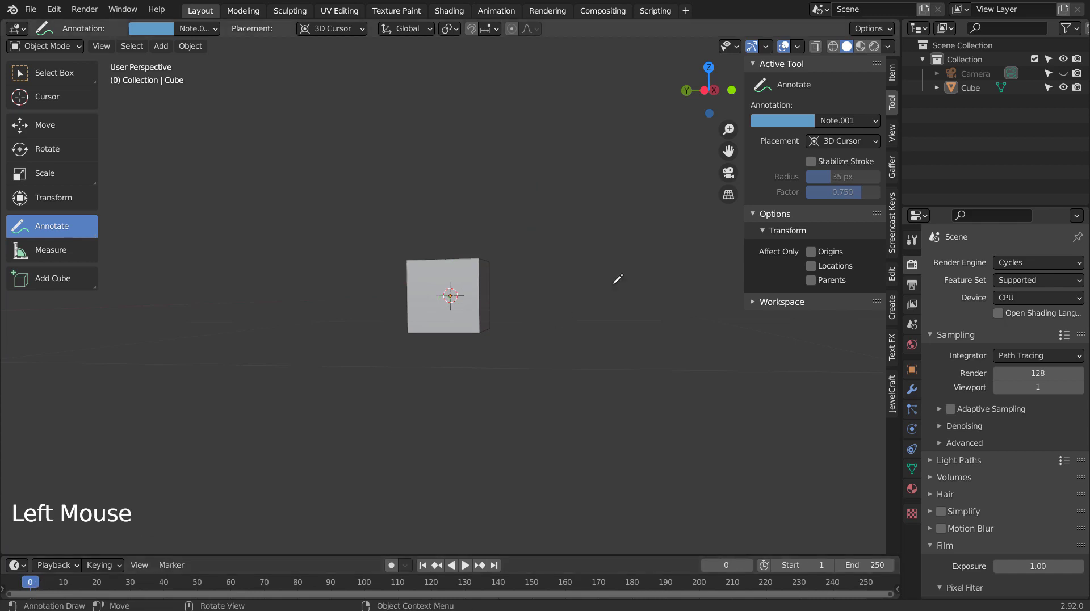
{"action": "left_click", "coordinate": [33, 583]}
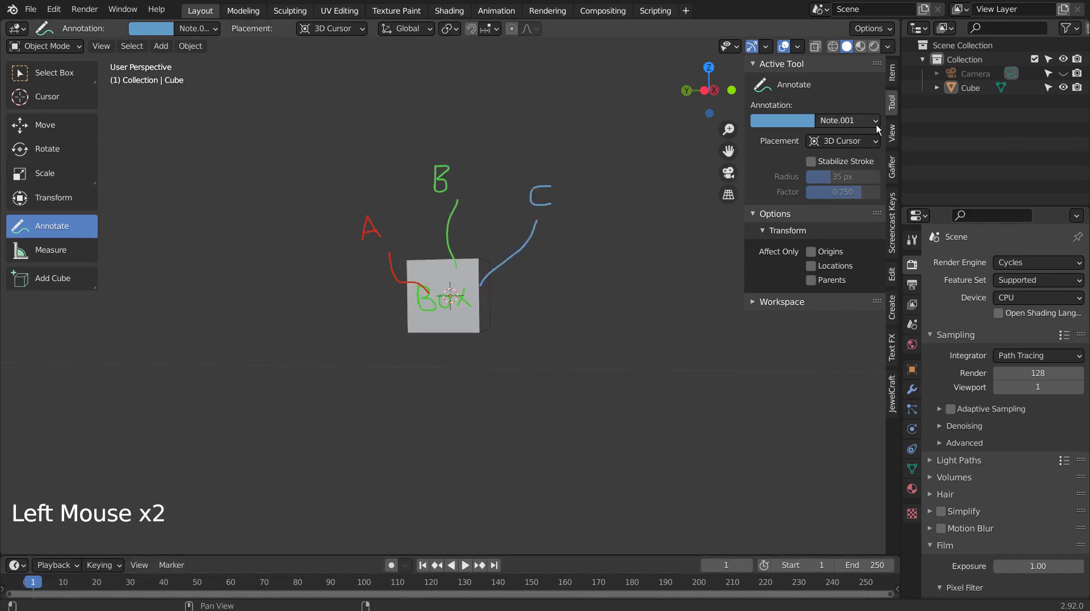
Step: Lock the blue annotation layer to frame 1 and move the playhead to frame 0
{"action": "left_click", "coordinate": [835, 120]}
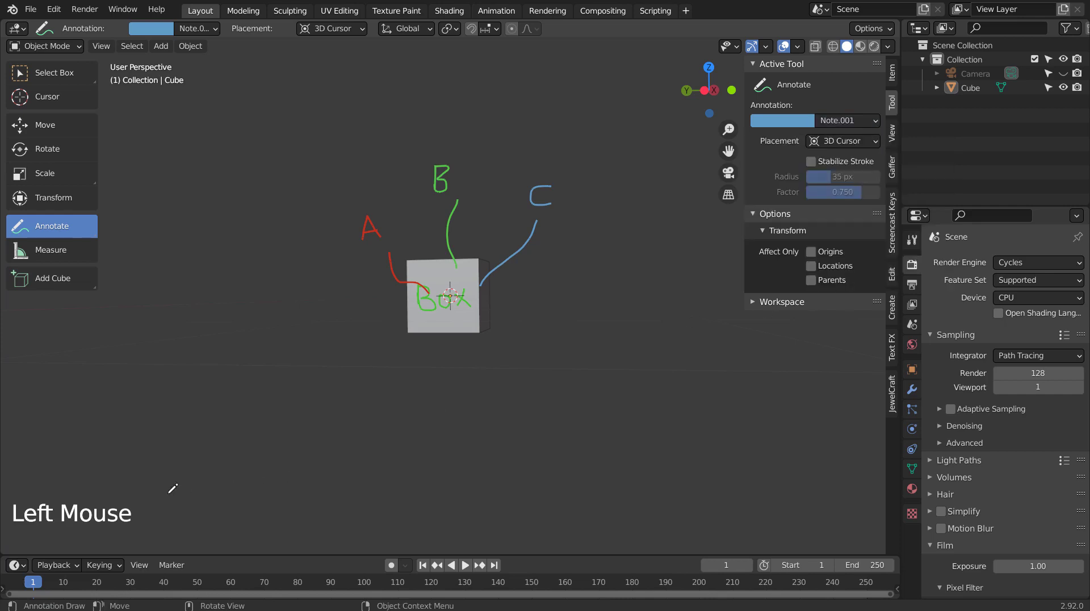
{"action": "left_click", "coordinate": [33, 583]}
{"action": "left_click_drag", "start_coordinate": [33, 584], "coordinate": [30, 587]}
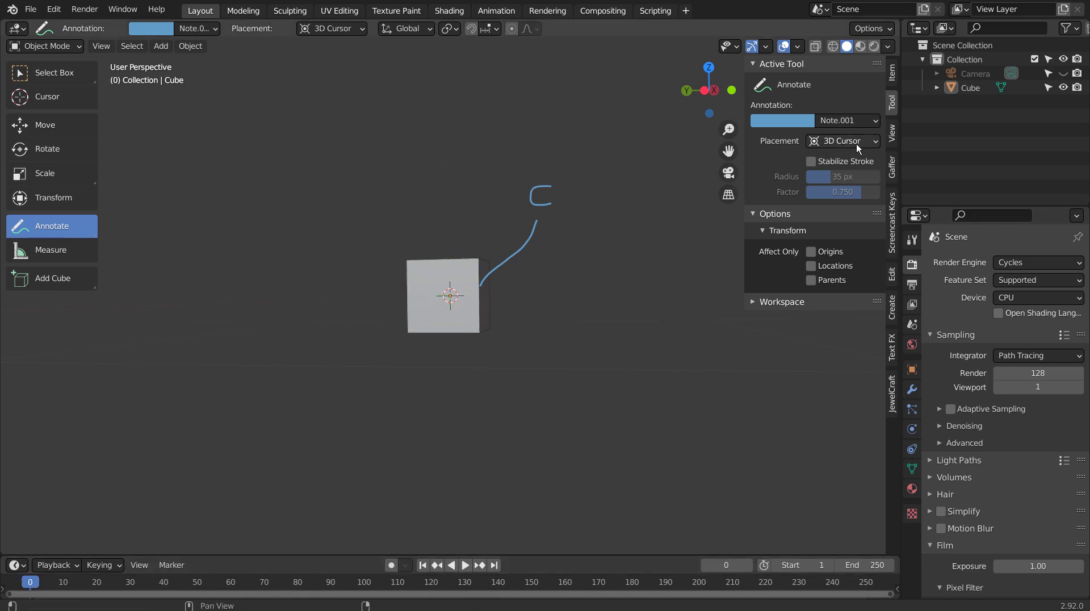
Step: Lock the red annotation layer Note.003 to frame 1 and check it at frame 0
{"action": "left_click", "coordinate": [876, 121]}
{"action": "left_click", "coordinate": [835, 168]}
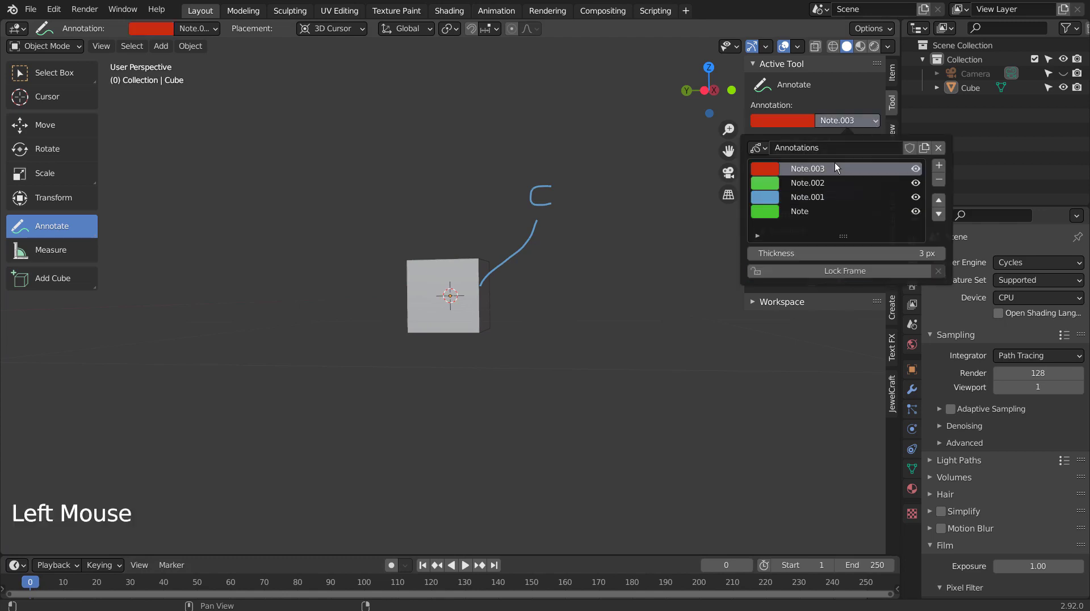
{"action": "left_click", "coordinate": [836, 272]}
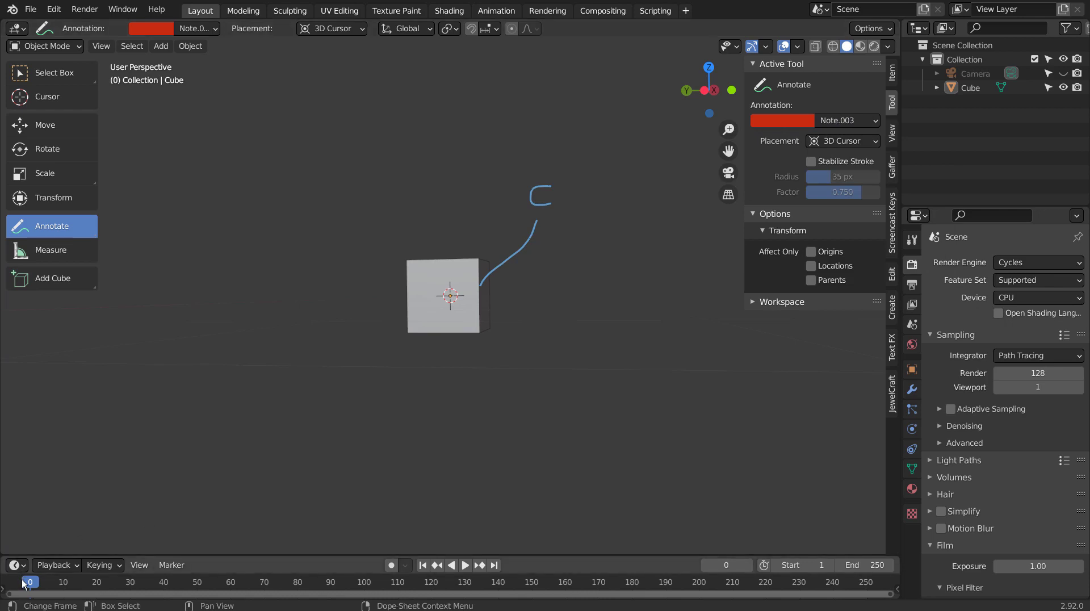
{"action": "mouse_move", "coordinate": [31, 583]}
{"action": "left_mouse_down"}
{"action": "mouse_move", "coordinate": [56, 585]}
{"action": "mouse_move", "coordinate": [30, 586]}
{"action": "left_mouse_up"}
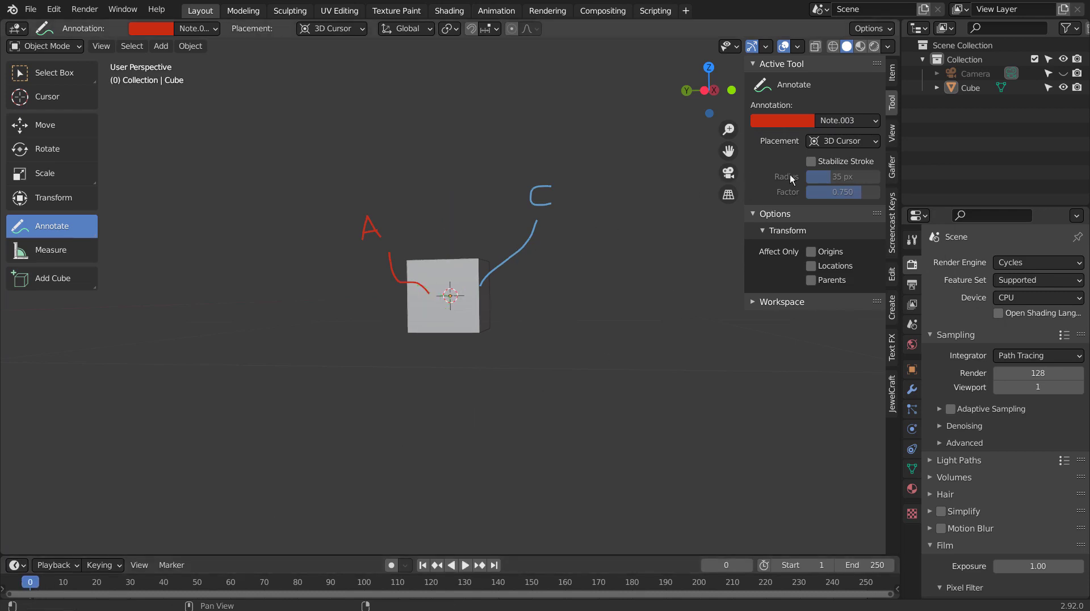
{"action": "left_click", "coordinate": [845, 121]}
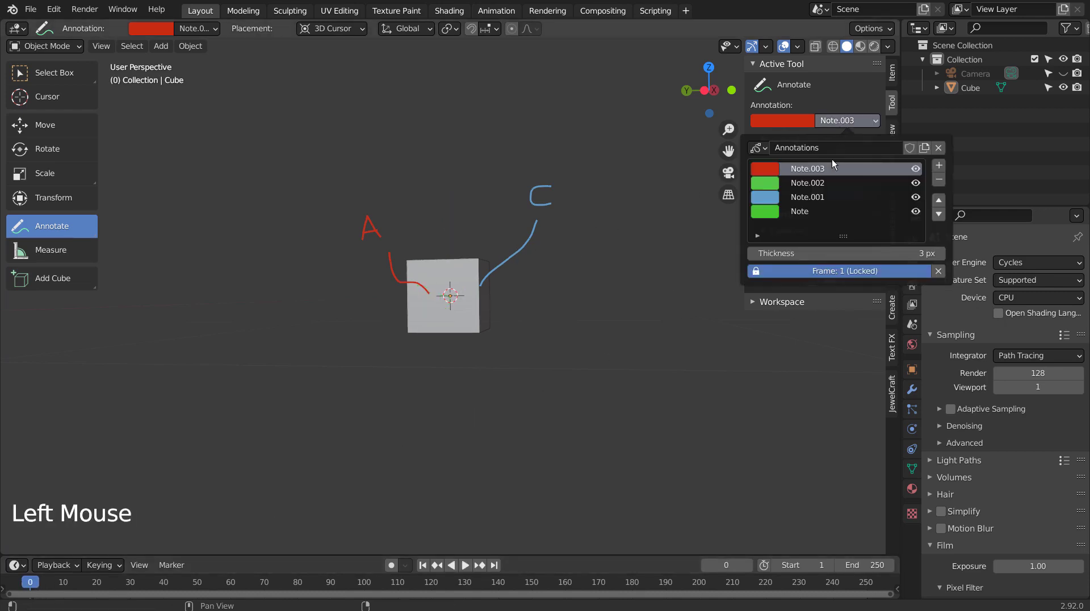
Step: Unlock the frame of the red annotation layer Note.003 and the blue layer Note.001, and move the playhead to frame 1
{"action": "left_click", "coordinate": [802, 267]}
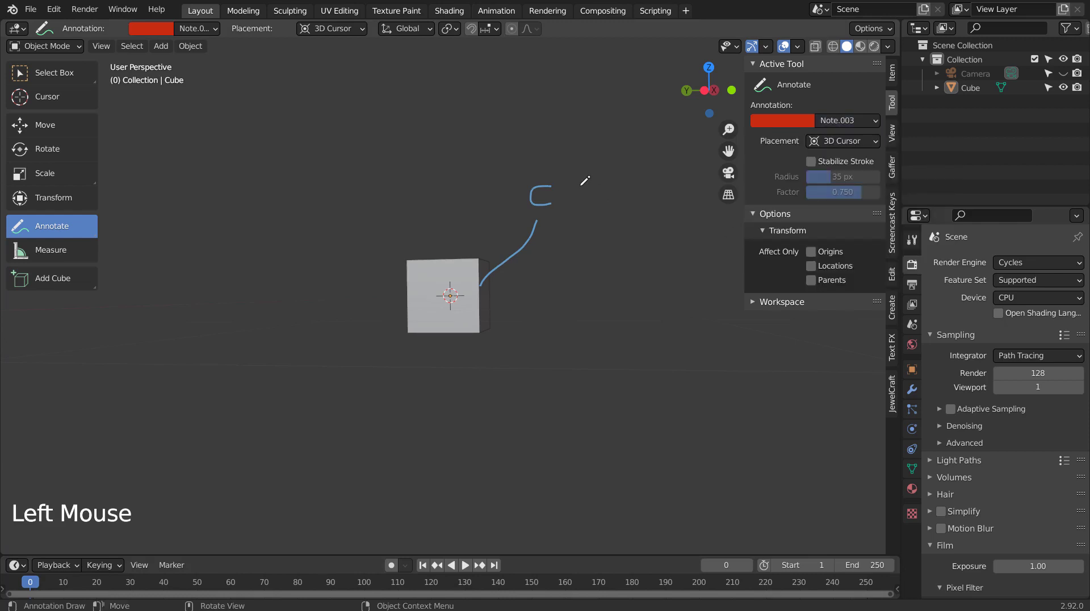
{"action": "left_click", "coordinate": [870, 121]}
{"action": "left_click", "coordinate": [824, 197]}
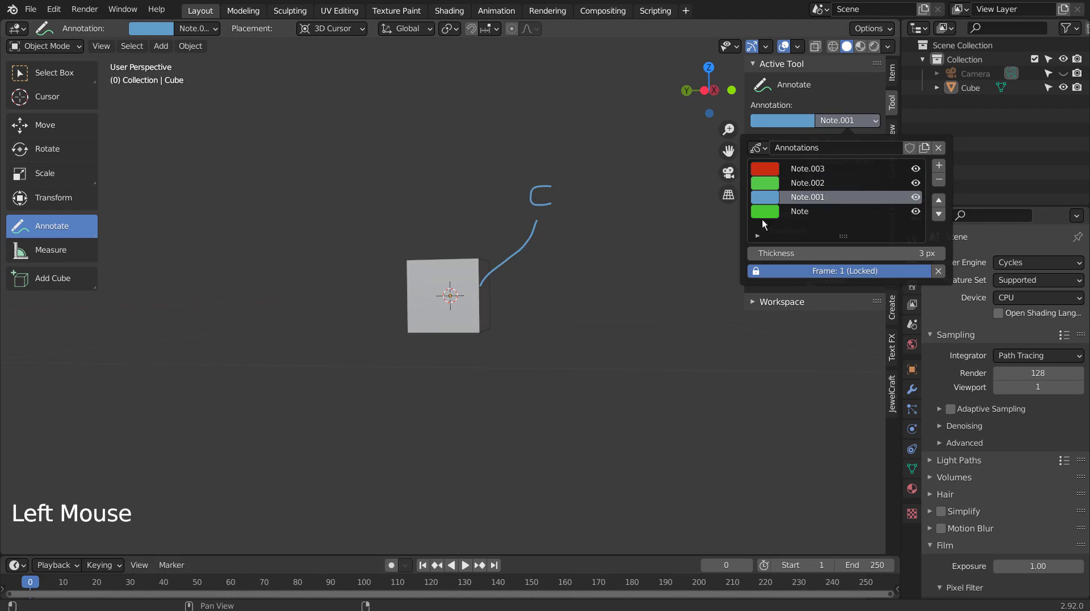
{"action": "left_click", "coordinate": [844, 271]}
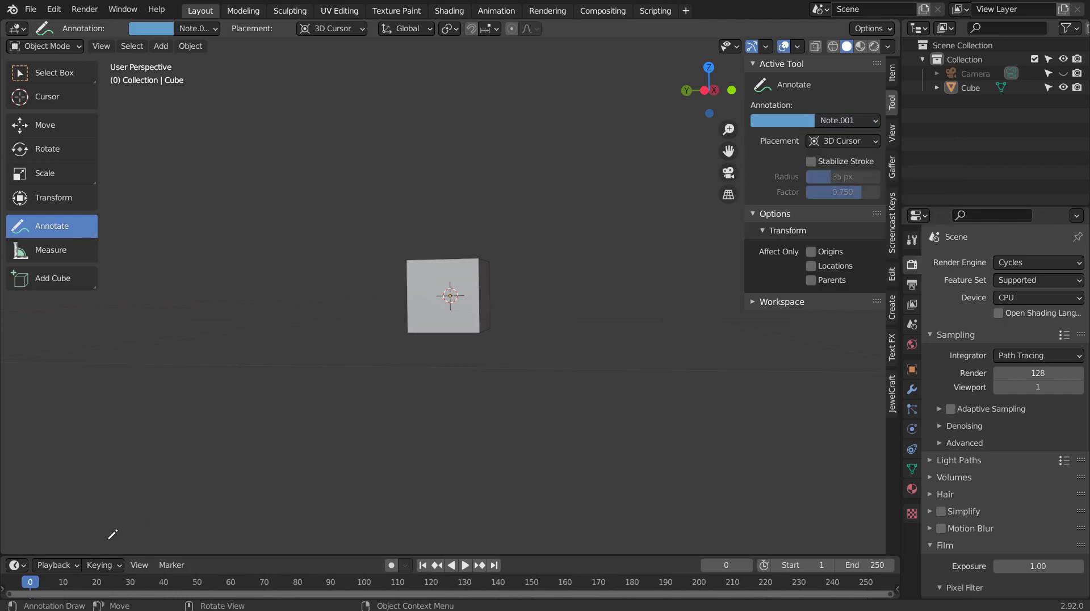
{"action": "left_click", "coordinate": [33, 582]}
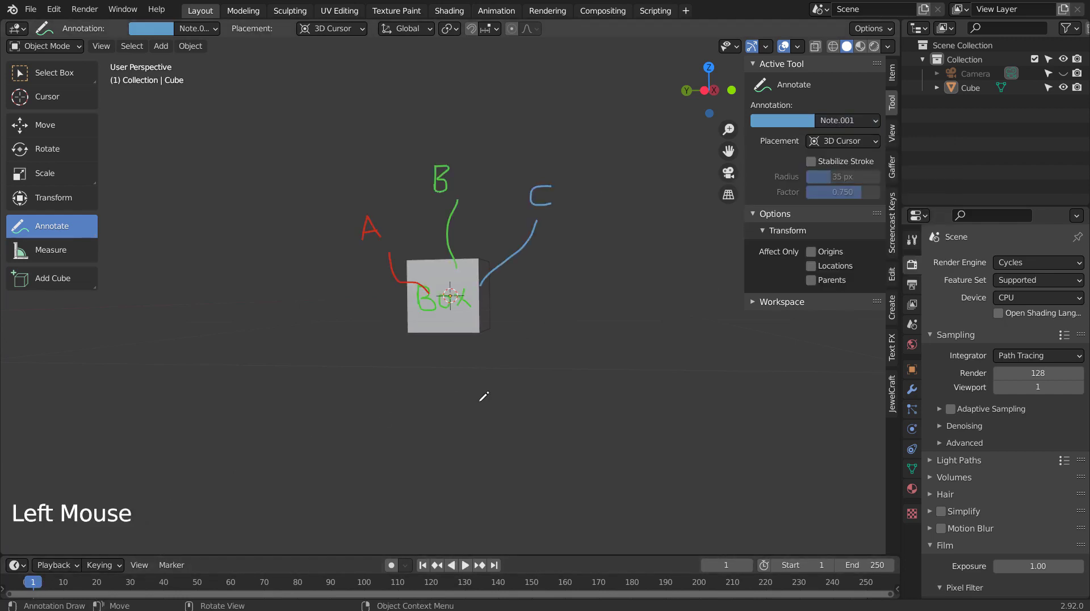
Step: Turn off the 3D Cursor in the viewport overlays and hide the viewport's sidebar
{"action": "mouse_move", "coordinate": [484, 396]}
{"action": "middle_mouse_down"}
{"action": "mouse_move", "coordinate": [398, 418]}
{"action": "mouse_move", "coordinate": [402, 441]}
{"action": "mouse_move", "coordinate": [623, 382]}
{"action": "mouse_move", "coordinate": [577, 426]}
{"action": "mouse_move", "coordinate": [445, 407]}
{"action": "mouse_move", "coordinate": [571, 407]}
{"action": "mouse_move", "coordinate": [408, 408]}
{"action": "mouse_move", "coordinate": [438, 370]}
{"action": "mouse_move", "coordinate": [492, 404]}
{"action": "mouse_move", "coordinate": [482, 406]}
{"action": "mouse_move", "coordinate": [482, 388]}
{"action": "middle_mouse_up"}
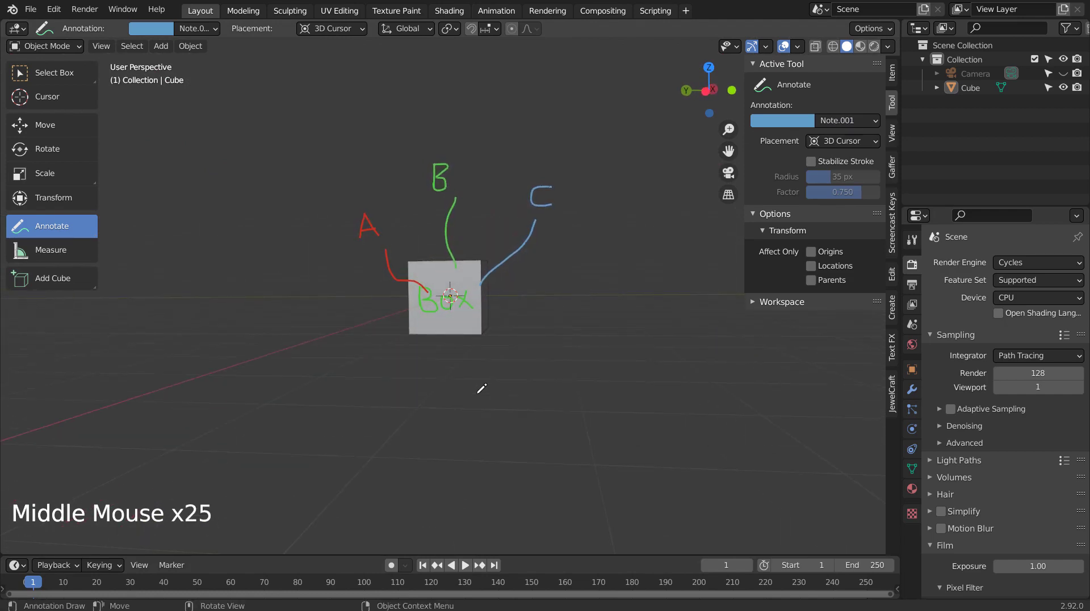
{"action": "left_click", "coordinate": [798, 46]}
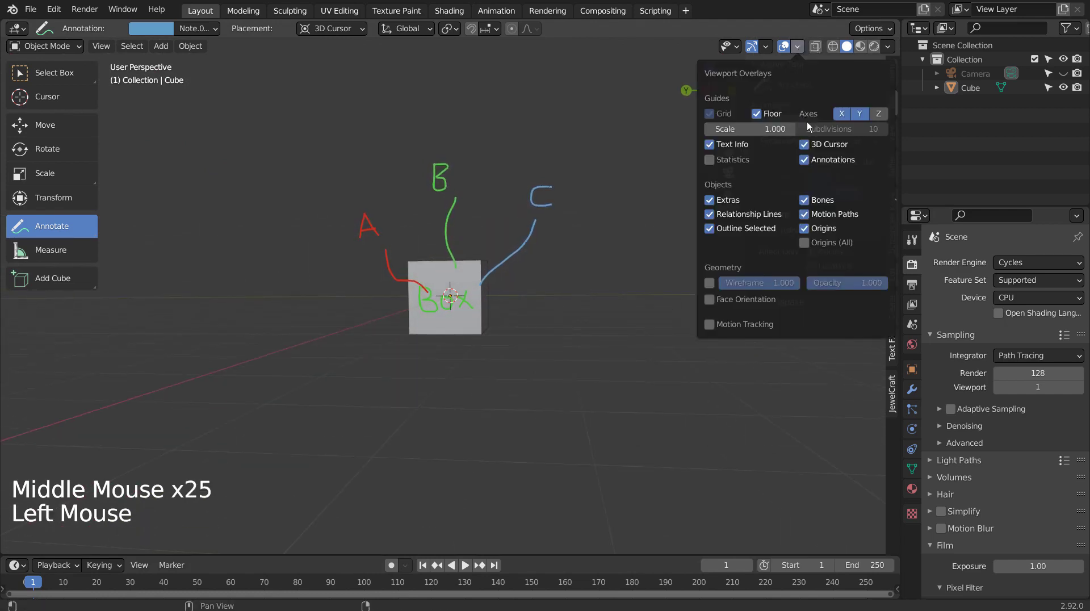
{"action": "left_click", "coordinate": [808, 146]}
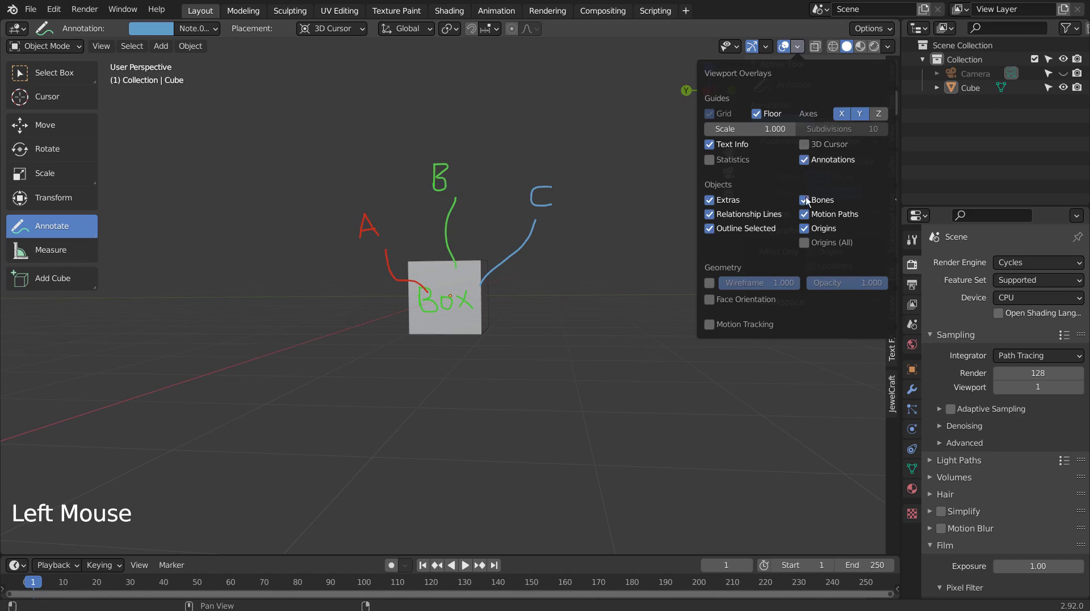
{"action": "key", "text": "n"}
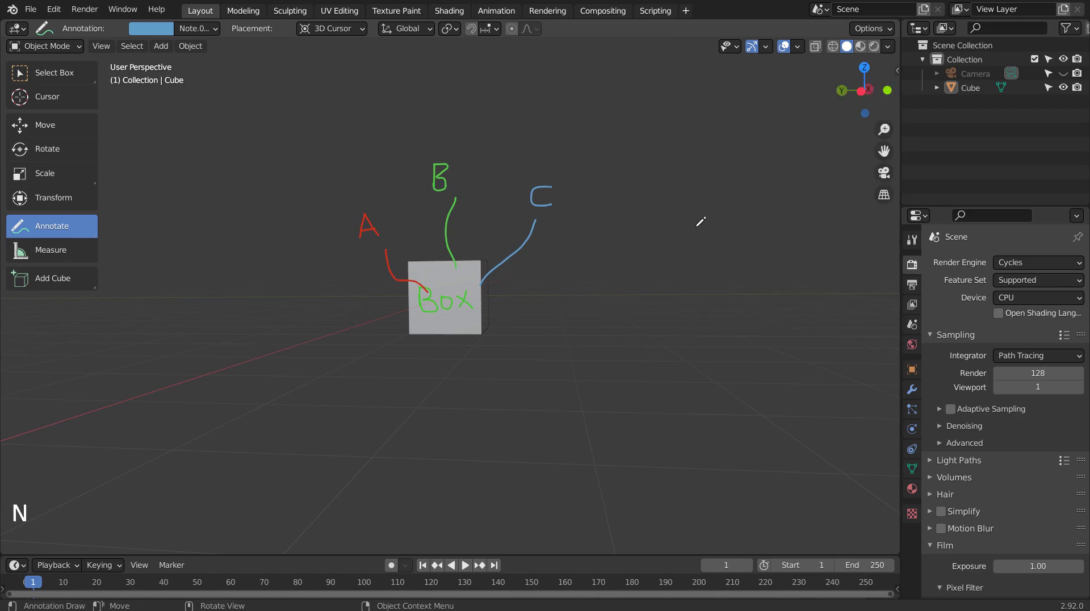